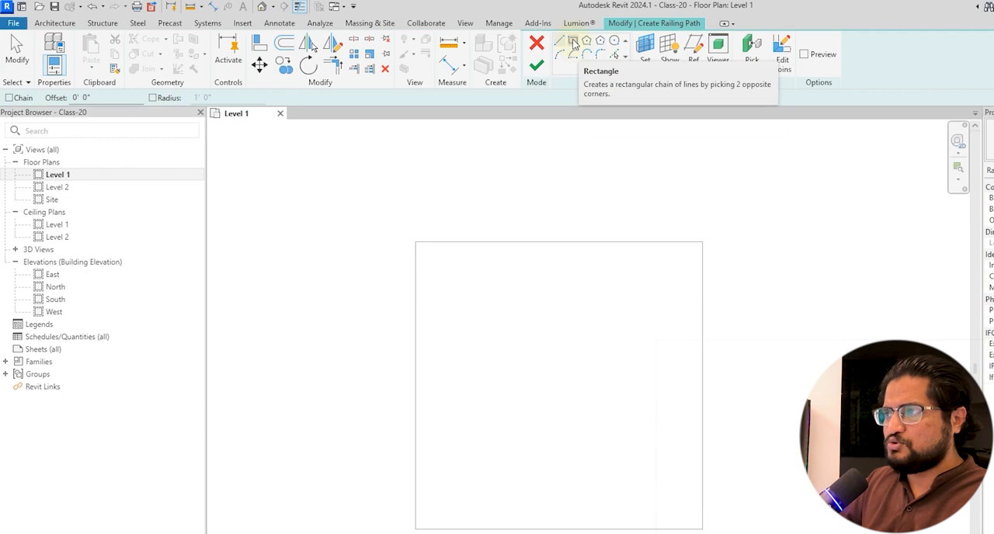
# Sketch a rectangular railing path from corner to corner along all four edges of the square floor.
pyautogui.click(413, 243)
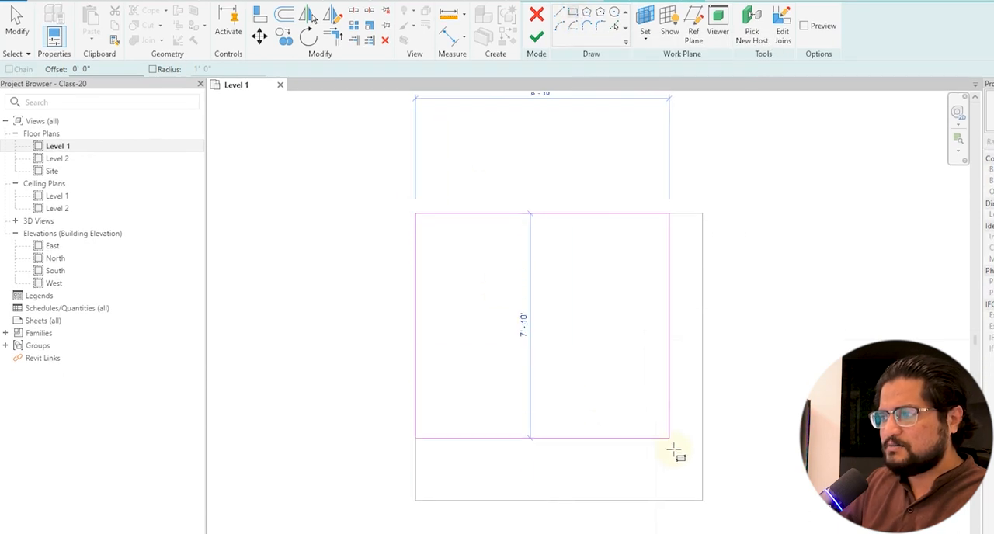
pyautogui.click(703, 510)
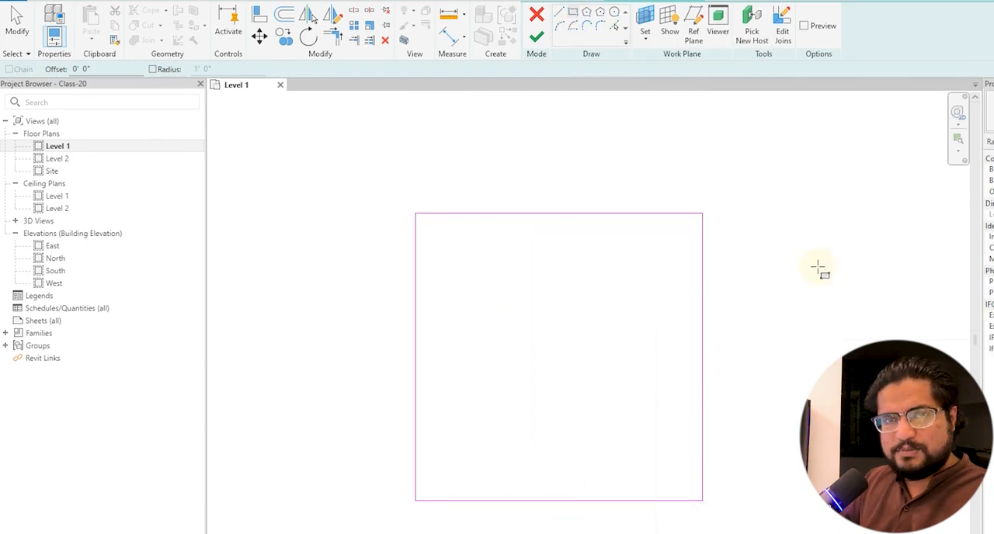
pyautogui.click(614, 11)
pyautogui.click(771, 296)
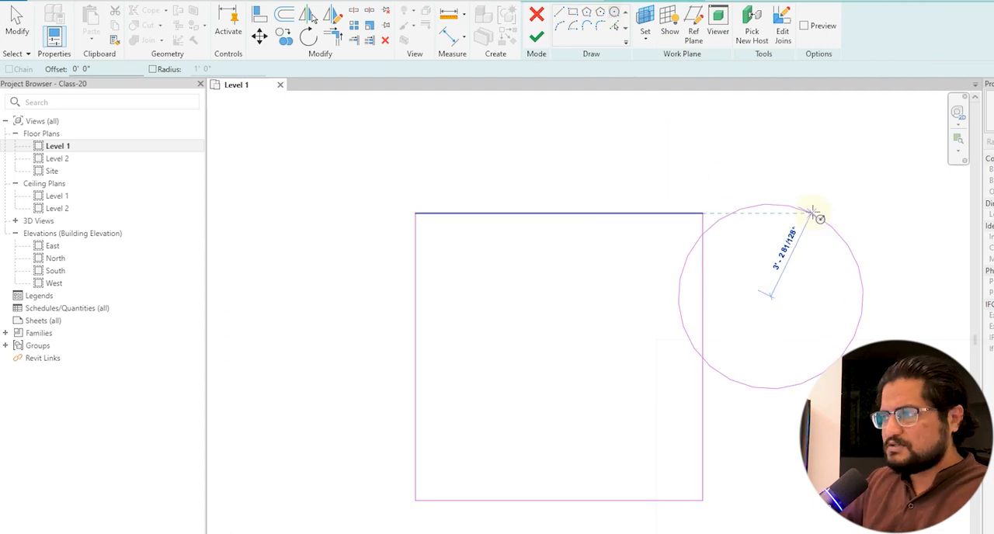
pyautogui.press('Escape')
pyautogui.press('Escape')
# Reduce the railing path to the single line along the floor's upper edge and finish the sketch.
pyautogui.moveTo(727, 305); pyautogui.dragTo(754, 324, button='middle')
pyautogui.moveTo(806, 320)
pyautogui.mouseDown()
pyautogui.moveTo(552, 468)
pyautogui.moveTo(543, 489)
pyautogui.mouseUp()
pyautogui.press('Escape')
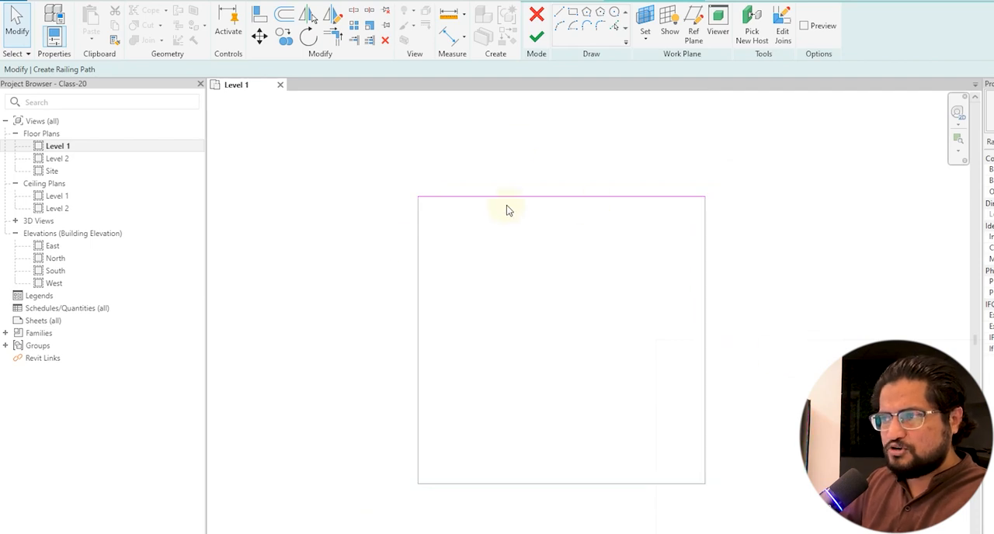
pyautogui.click(536, 37)
pyautogui.press('Escape')
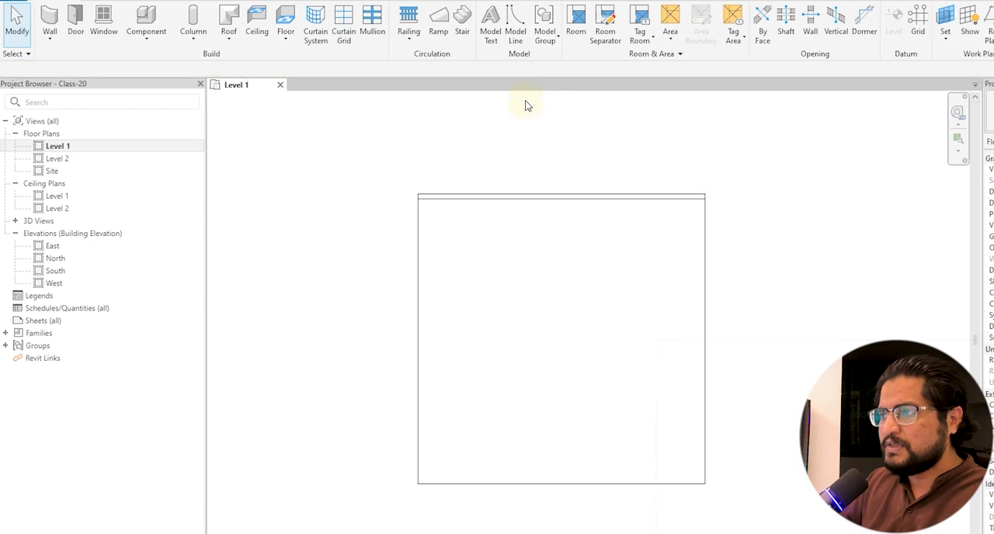
# Edit the railing path to follow the floor's upper, left and lower edges, leaving the right side open, and finish it.
pyautogui.doubleClick(547, 198)
pyautogui.moveTo(761, 273); pyautogui.dragTo(652, 273)
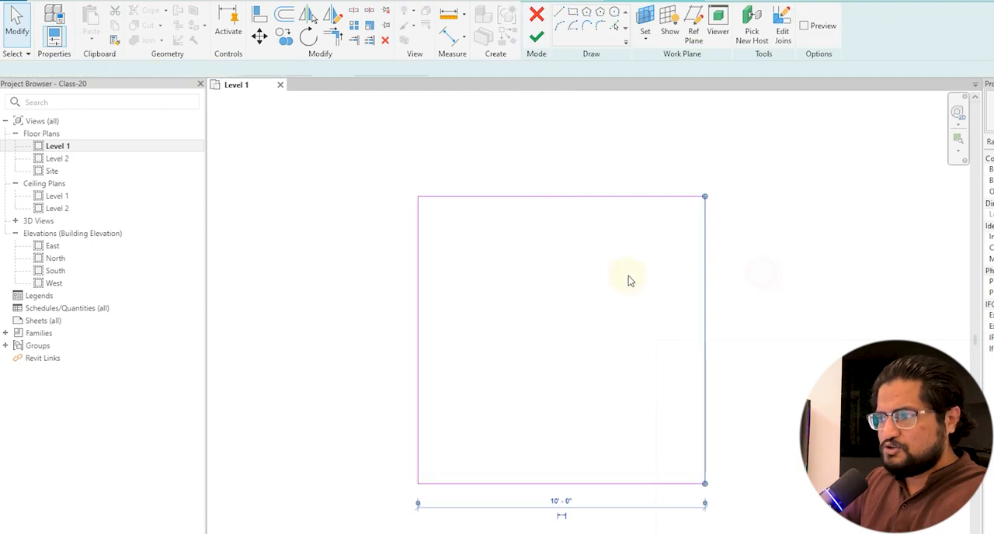
pyautogui.click(536, 36)
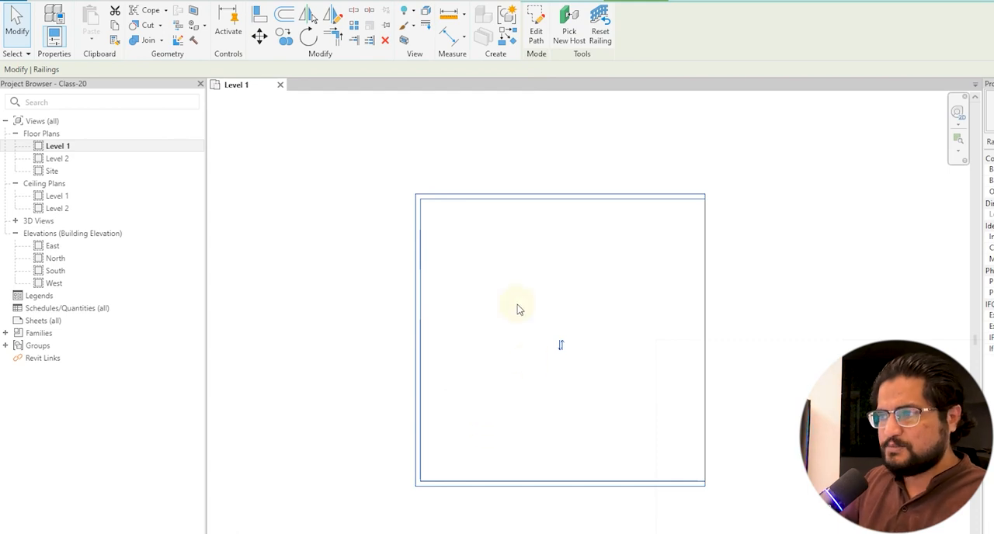
# Try to finish the railing path with only the two unconnected lines along the floor's upper and lower edges.
pyautogui.click(536, 29)
pyautogui.moveTo(829, 342); pyautogui.dragTo(358, 313)
pyautogui.click(547, 317)
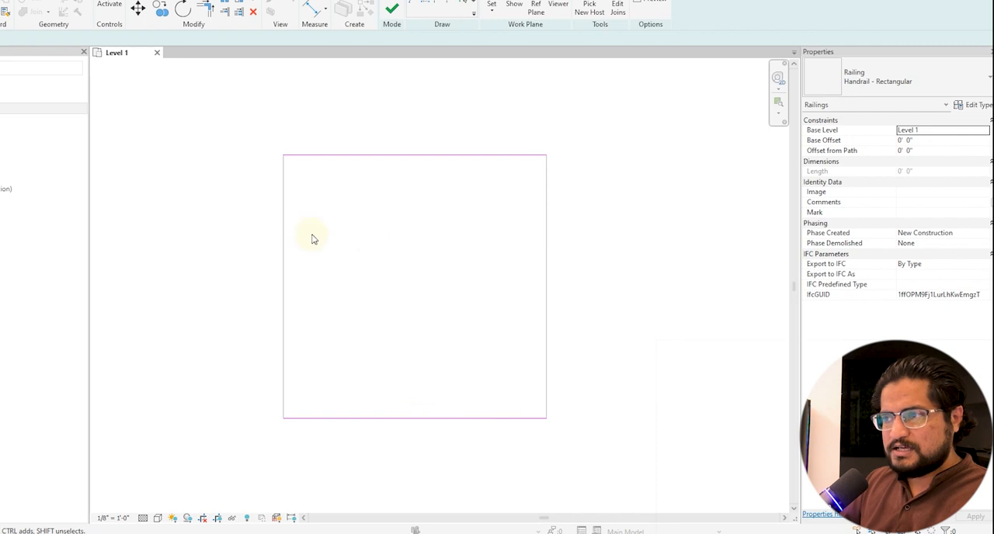
pyautogui.click(392, 10)
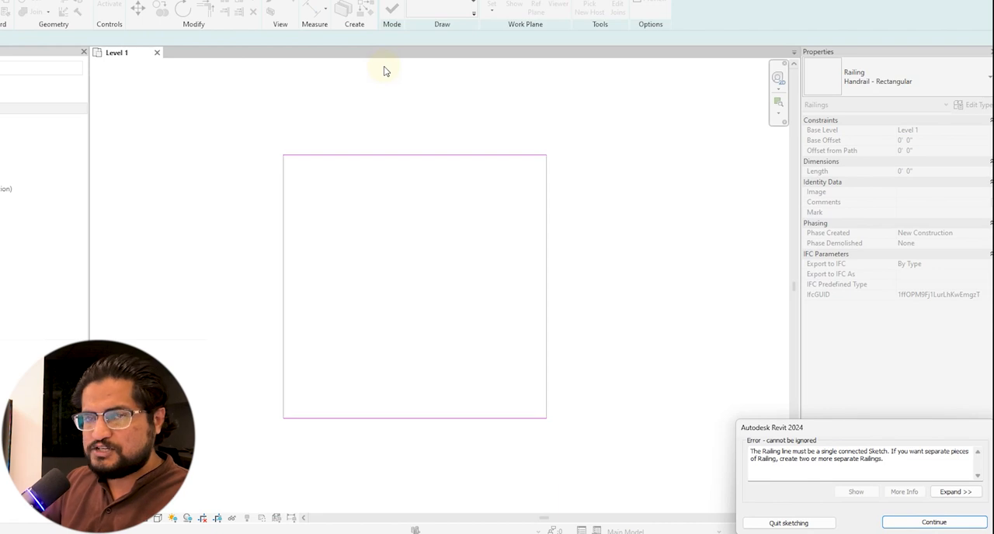
pyautogui.press('Return')
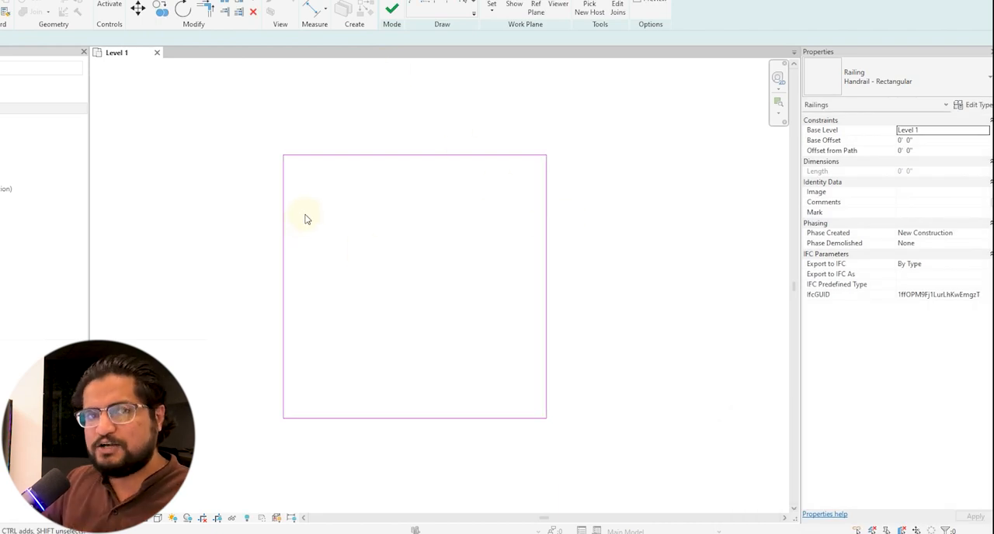
# Finish the railing path as a closed square around the floor and show the railing in the 3D view.
pyautogui.click(391, 8)
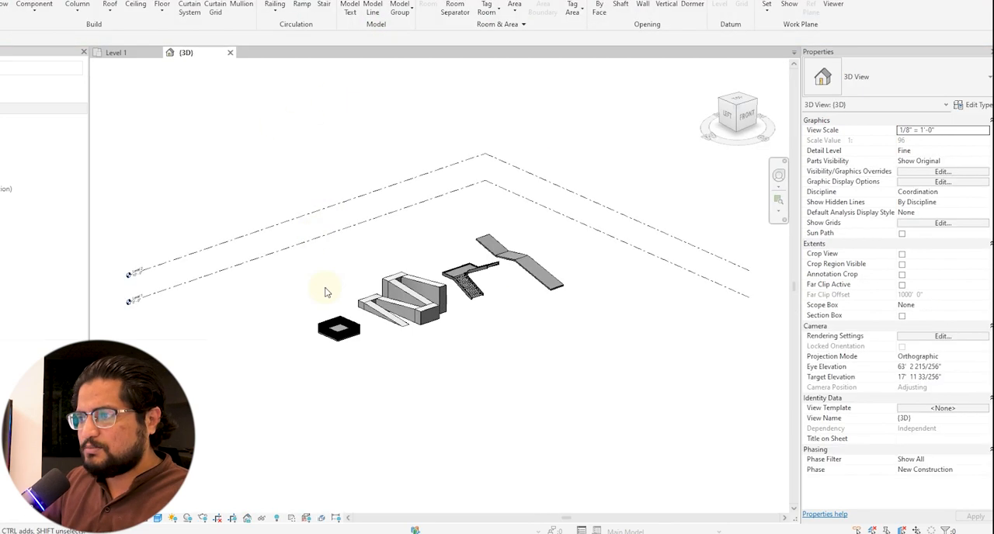
pyautogui.scroll(8, 331, 341)
pyautogui.moveTo(332, 389); pyautogui.dragTo(381, 391, button='middle')
pyautogui.scroll(2, 443, 367)
pyautogui.scroll(3, 462, 364)
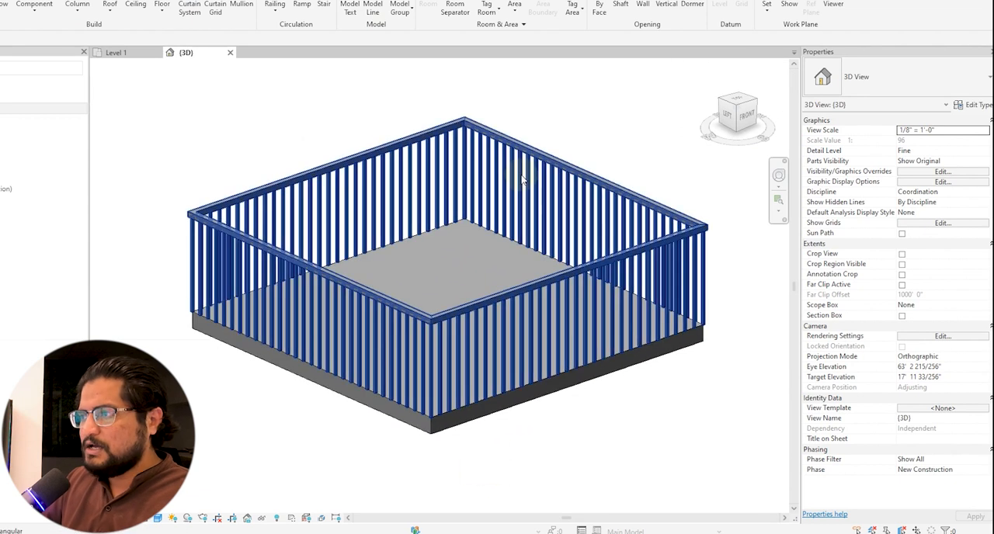
# Try the Handrail - Pipe type on the railing around the square floor and undo the type change.
pyautogui.click(521, 172)
pyautogui.click(882, 81)
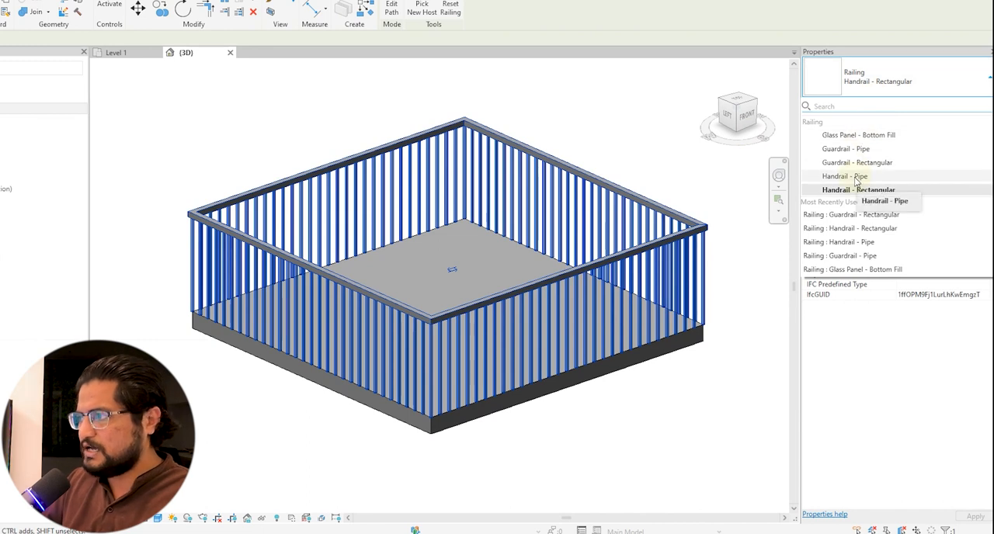
pyautogui.click(855, 176)
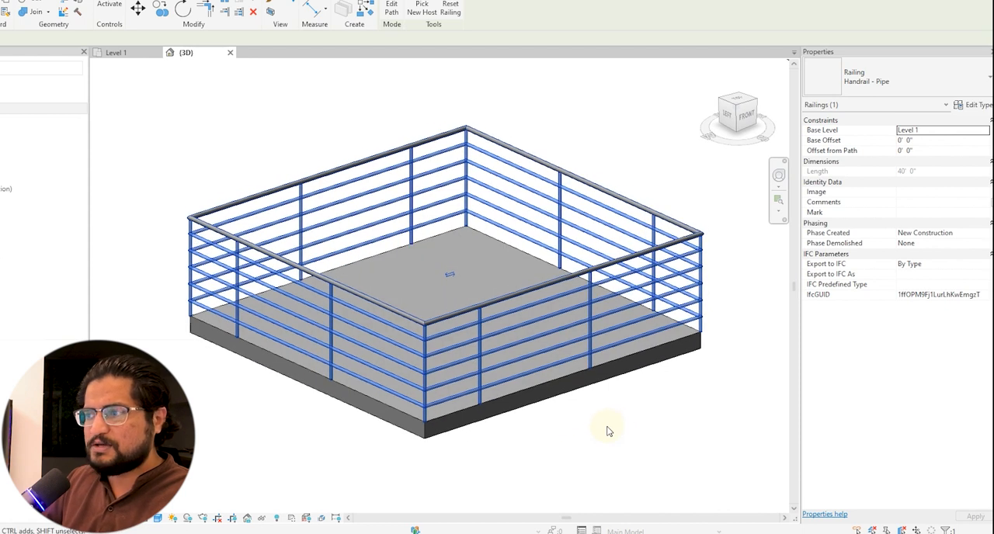
pyautogui.click(597, 423)
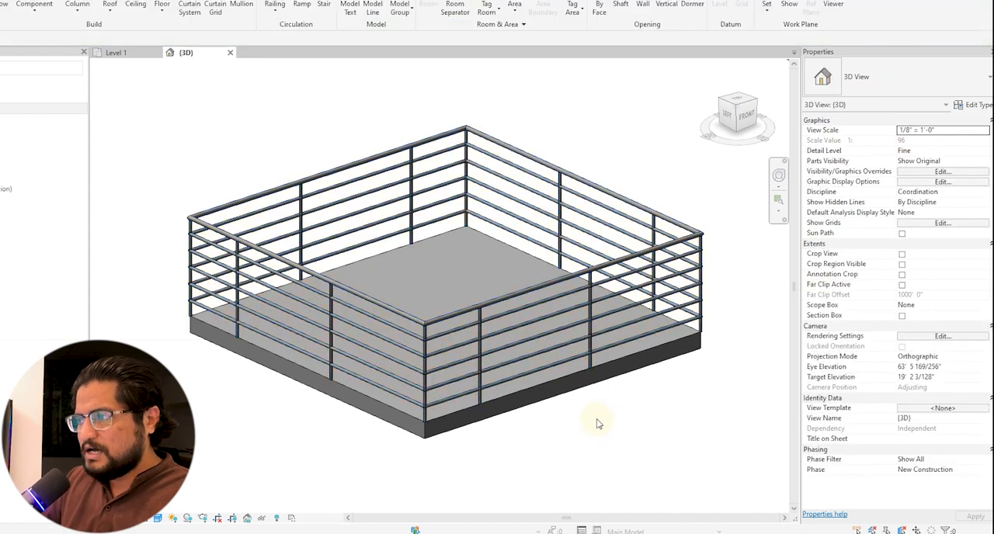
pyautogui.scroll(5, 559, 362)
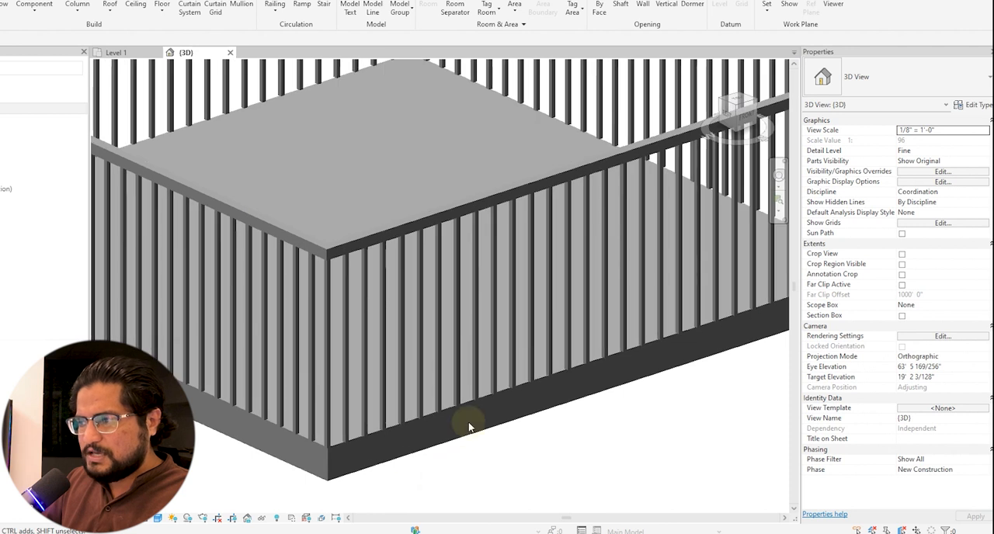
pyautogui.scroll(6, 464, 419)
pyautogui.scroll(-3, 490, 256)
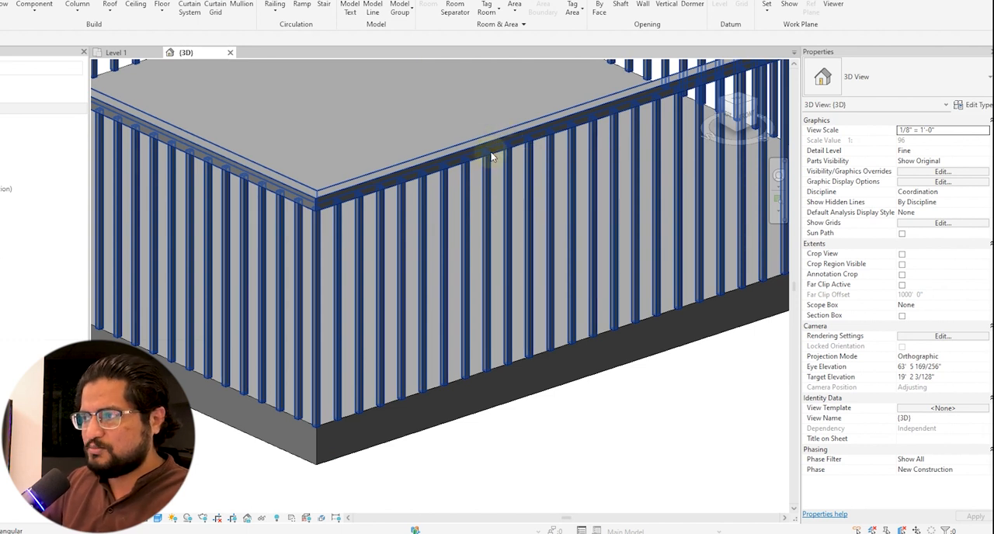
pyautogui.keyDown('shift'); pyautogui.moveTo(473, 193); pyautogui.dragTo(487, 250, button='middle'); pyautogui.keyUp('shift')
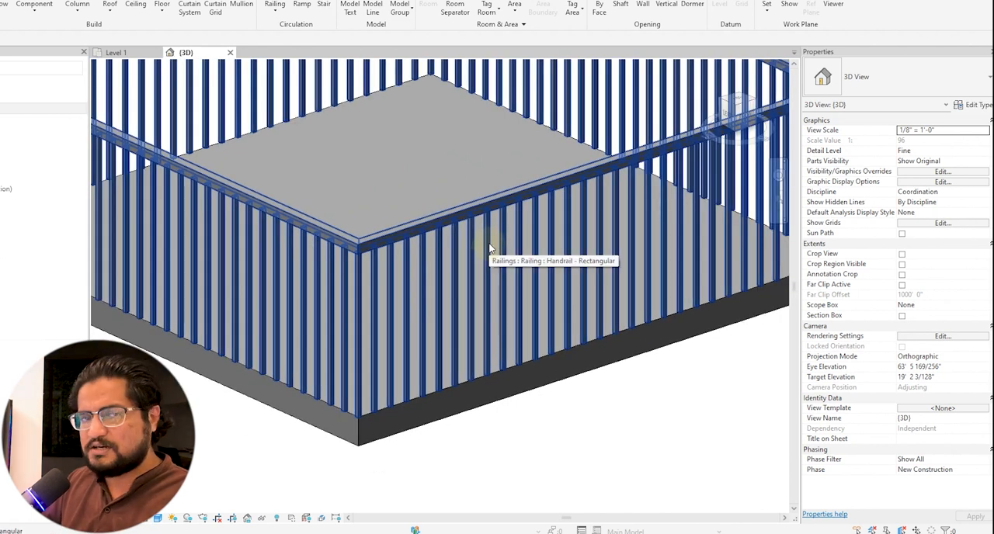
# Try the Glass Panel - Bottom Fill type on the railing and undo the type change.
pyautogui.click(509, 201)
pyautogui.scroll(-5, 524, 259)
pyautogui.click(893, 78)
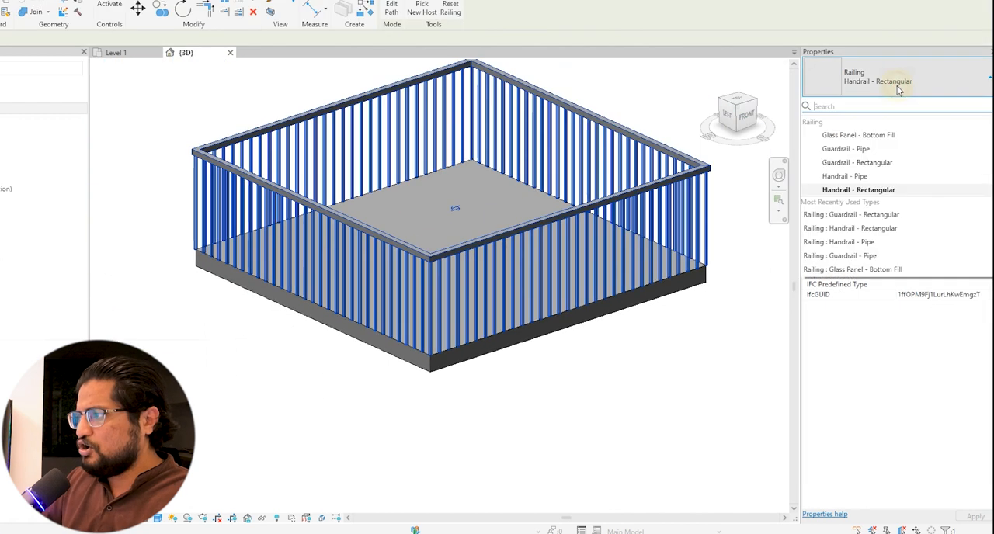
pyautogui.click(863, 135)
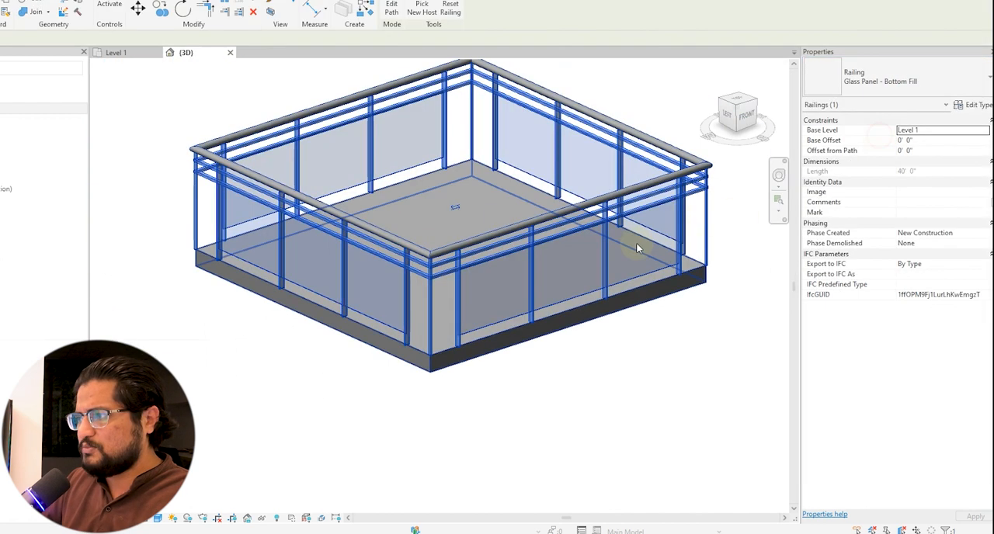
pyautogui.scroll(4, 577, 262)
pyautogui.scroll(-3, 592, 303)
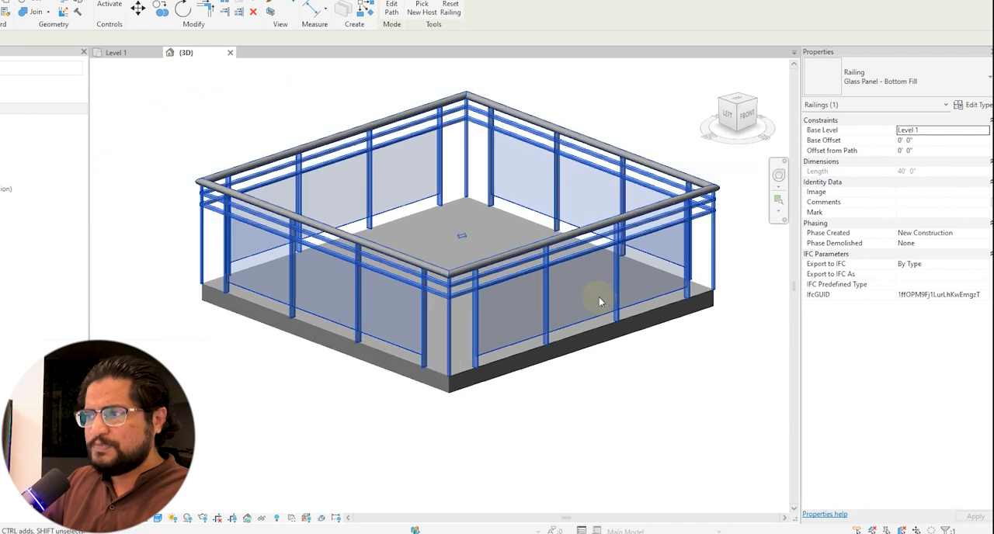
pyautogui.click(631, 401)
pyautogui.keyDown('shift'); pyautogui.moveTo(634, 404); pyautogui.dragTo(618, 423, button='middle'); pyautogui.keyUp('shift')
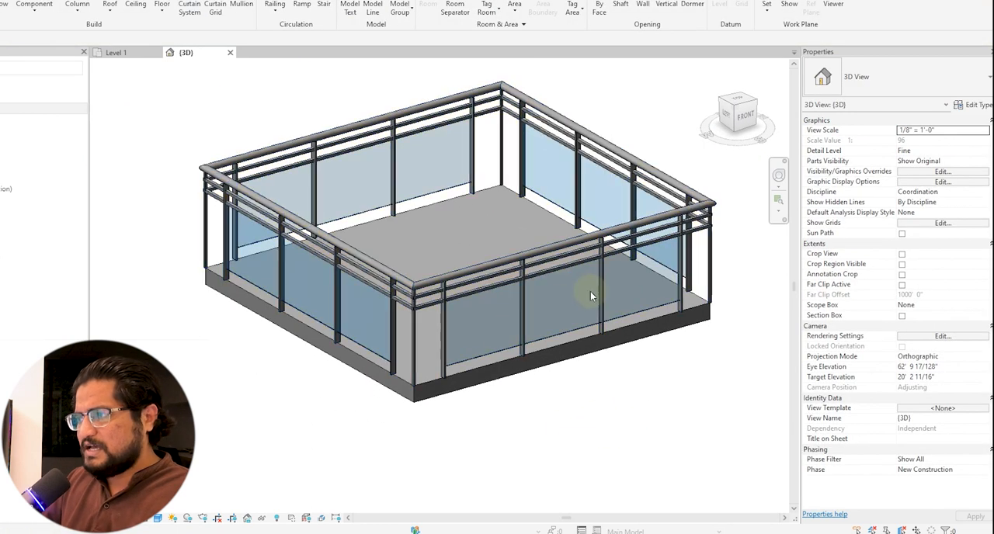
pyautogui.hotkey('ctrl', 'z')
# Set the rectangular handrail's base level to Level 2 and undo the level change.
pyautogui.scroll(1, 509, 274)
pyautogui.click(509, 276)
pyautogui.keyDown('shift'); pyautogui.moveTo(487, 270); pyautogui.dragTo(592, 162, button='middle'); pyautogui.keyUp('shift')
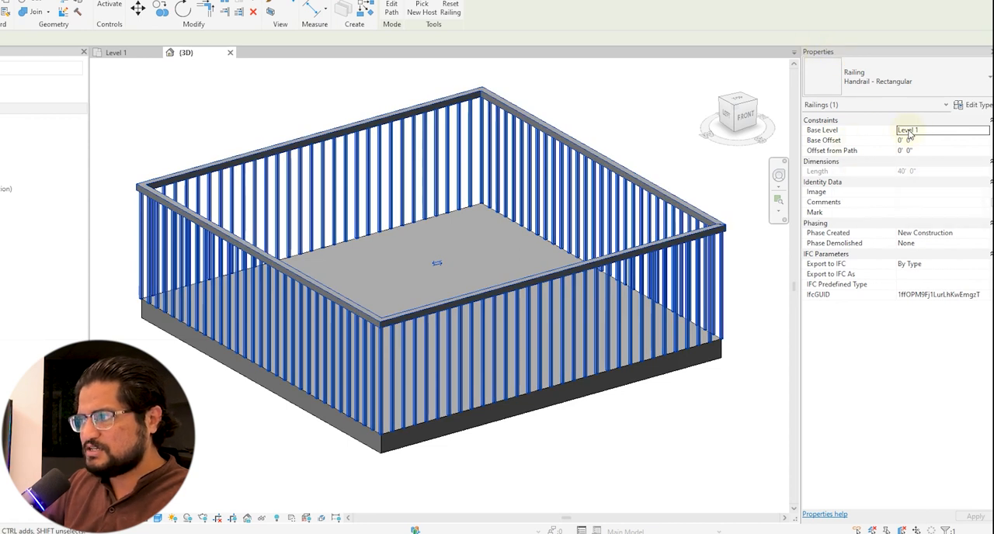
pyautogui.click(985, 131)
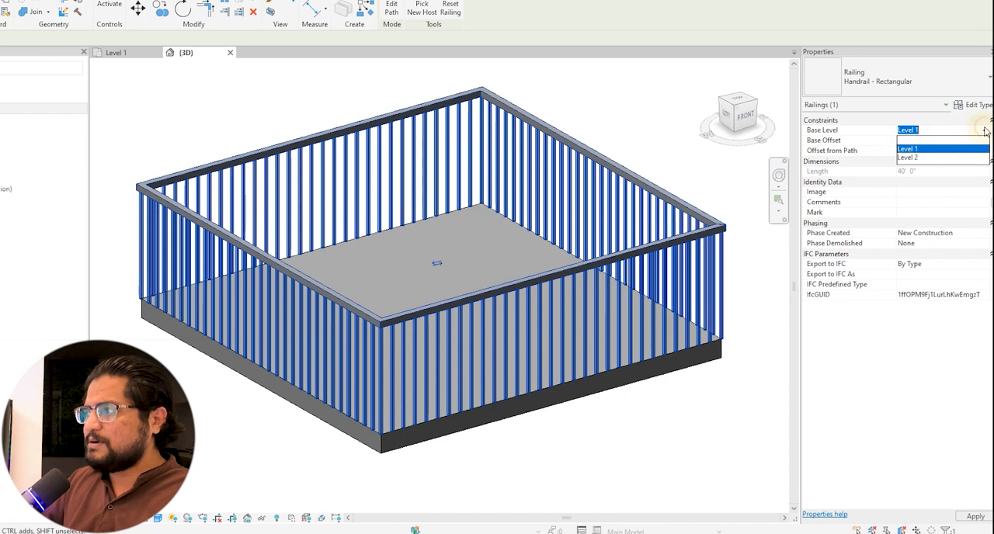
pyautogui.click(931, 158)
pyautogui.scroll(-5, 358, 319)
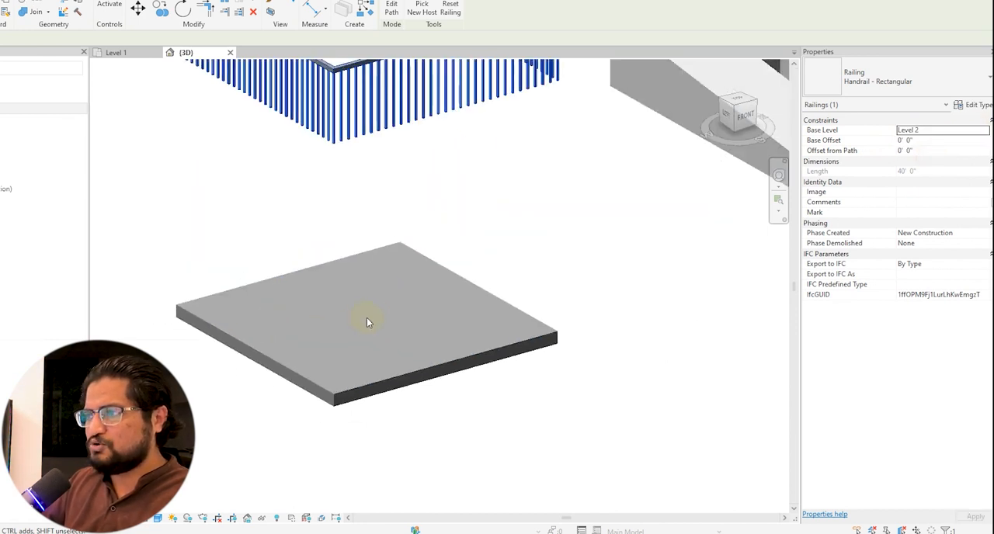
pyautogui.press('Escape')
pyautogui.hotkey('ctrl', 'z')
# Set the railing's base offset to 2 feet and undo the offset change.
pyautogui.scroll(3, 378, 437)
pyautogui.click(420, 355)
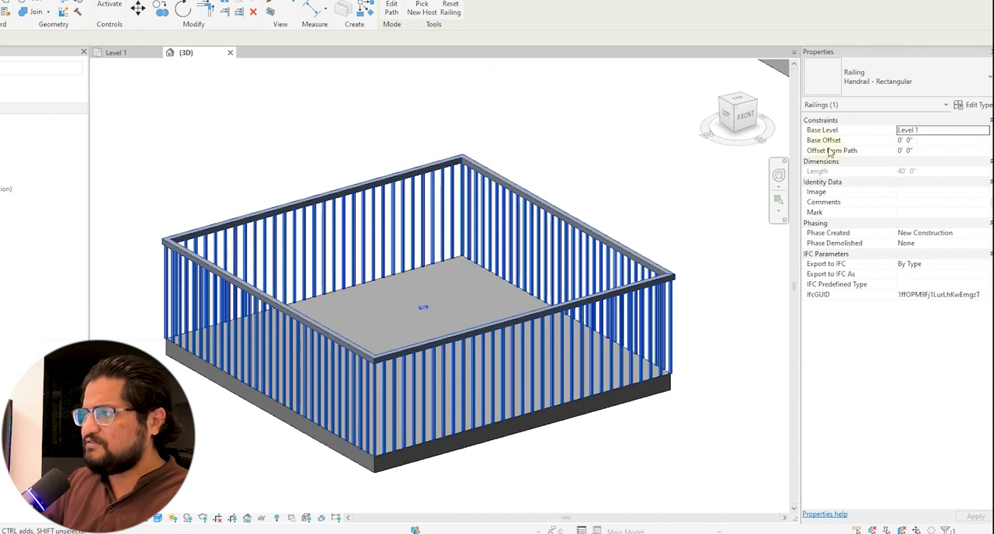
pyautogui.click(932, 141)
pyautogui.write('2')
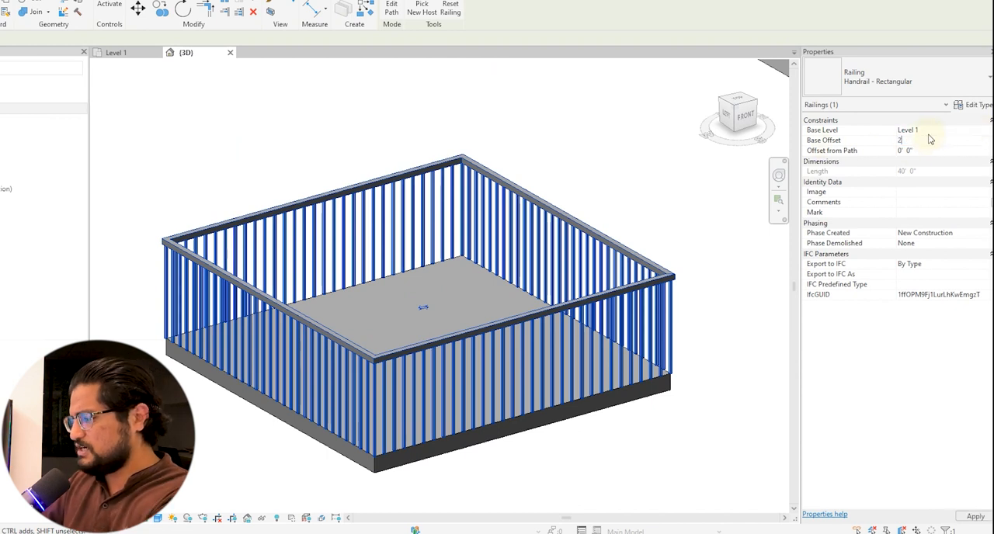
pyautogui.press('Return')
pyautogui.press('Escape')
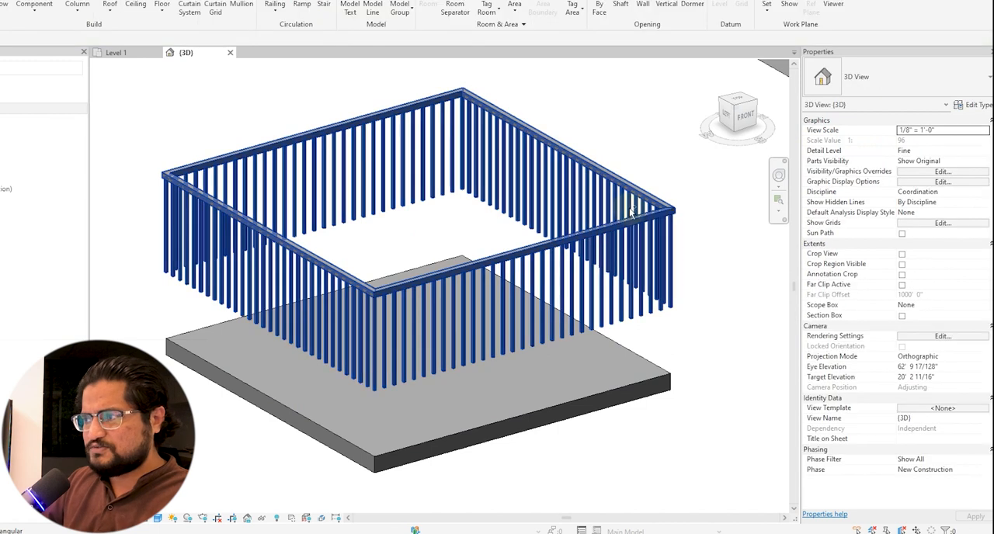
pyautogui.hotkey('ctrl', 'z')
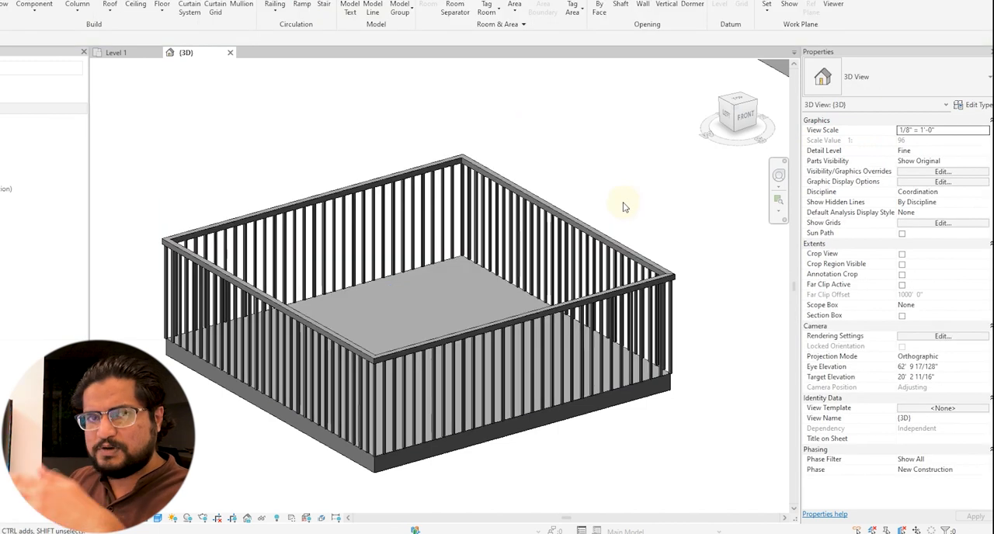
# Set the railing's Offset from Path to -2" so the balusters sit inside the floor edge.
pyautogui.click(606, 233)
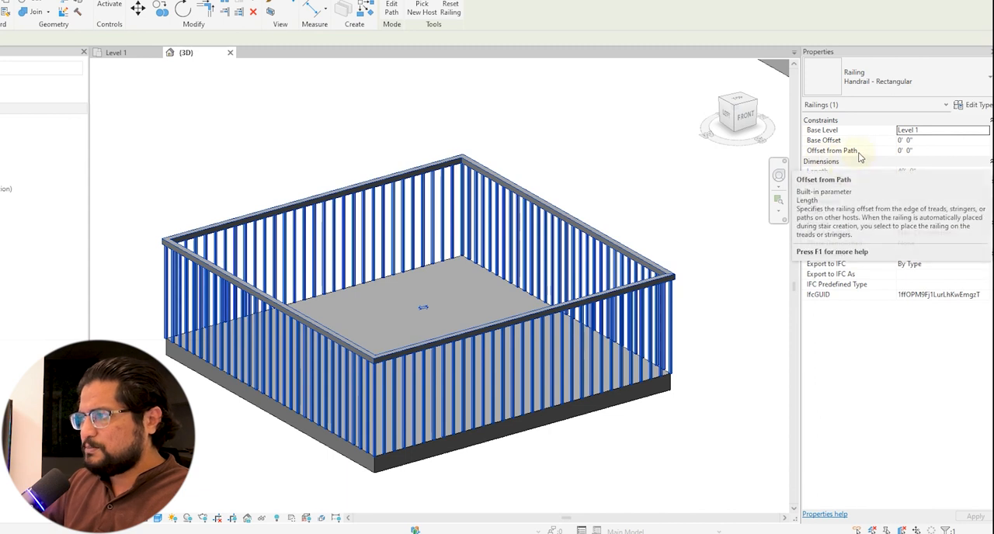
pyautogui.keyDown('shift'); pyautogui.moveTo(484, 411); pyautogui.dragTo(429, 422, button='middle'); pyautogui.keyUp('shift')
pyautogui.scroll(3, 437, 412)
pyautogui.scroll(5, 437, 412)
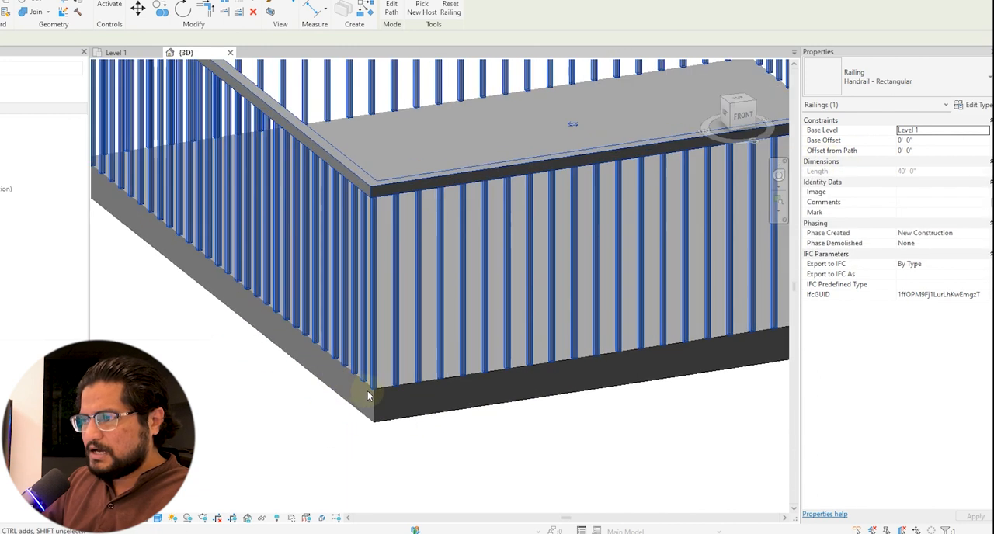
pyautogui.scroll(4, 326, 380)
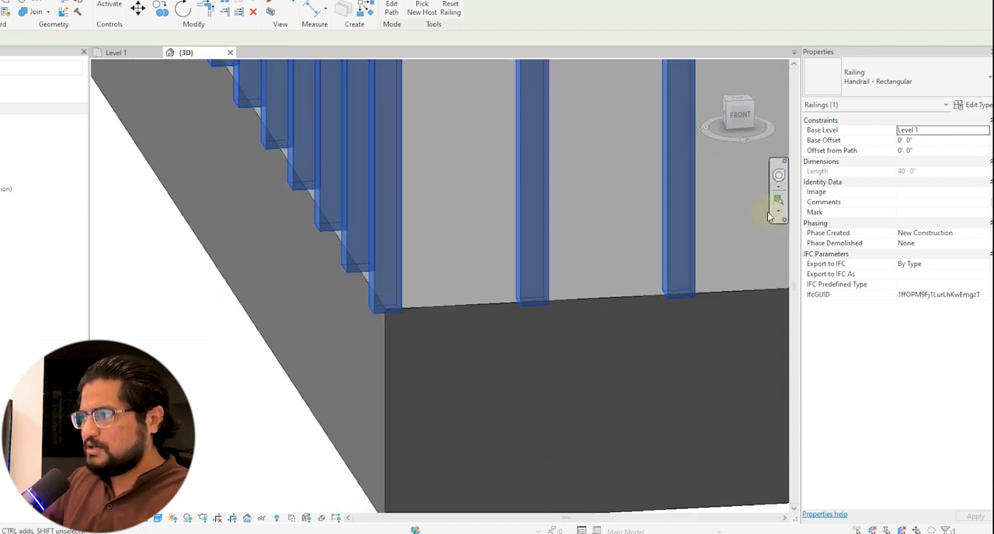
pyautogui.click(933, 153)
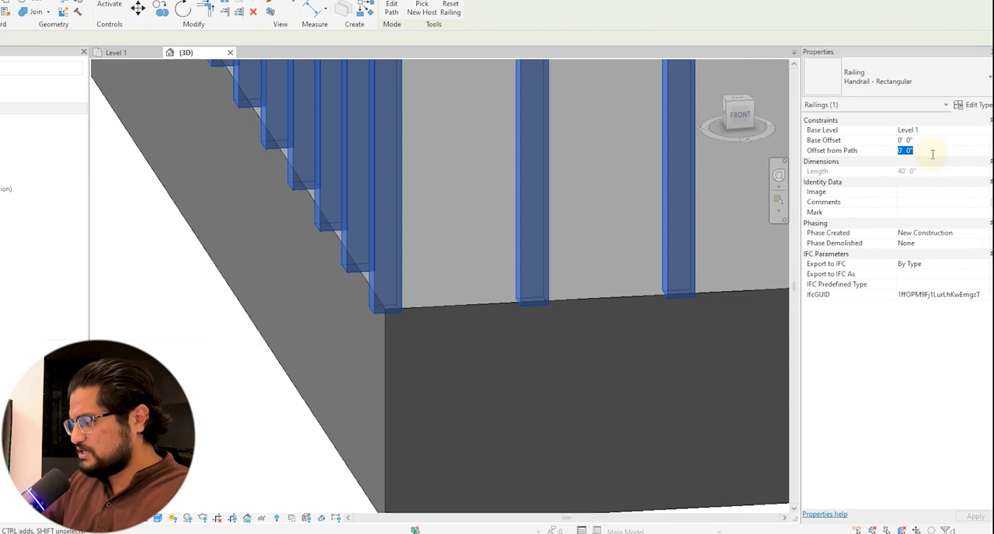
pyautogui.write("-0' ")
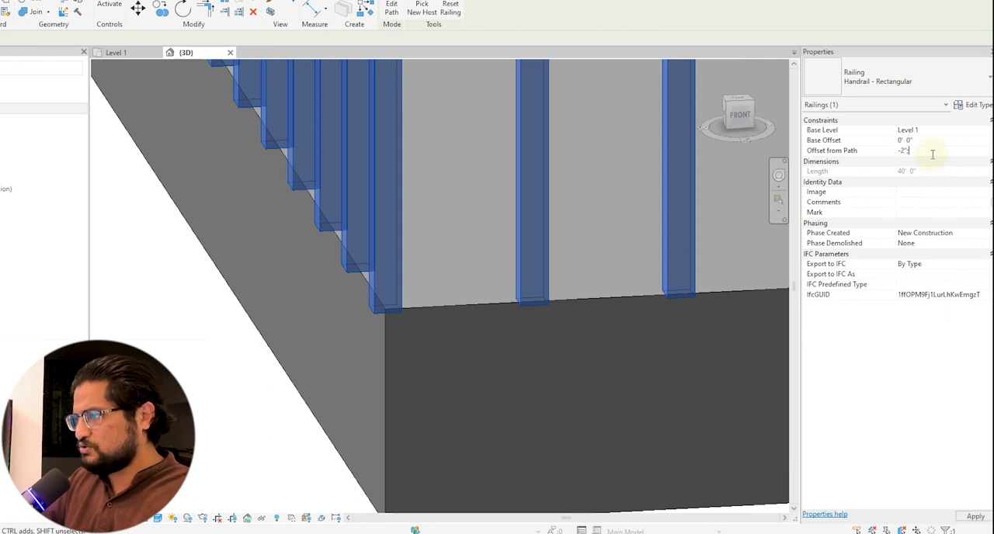
pyautogui.write('2"')
pyautogui.press('Return')
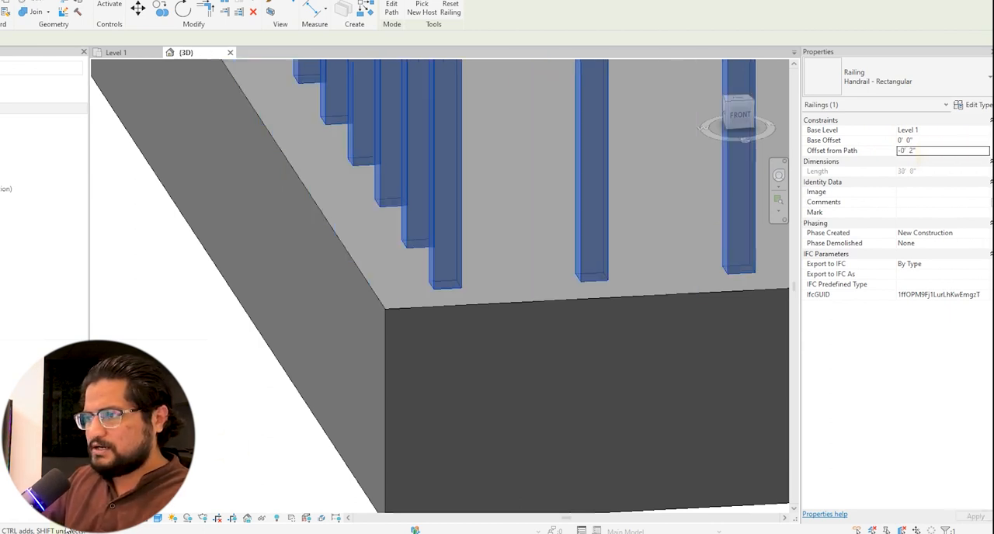
# Set the rectangular handrail's Offset from Path to -1' so the railing sits a foot inside the floor edge.
pyautogui.scroll(-2, 325, 401)
pyautogui.scroll(-3, 325, 401)
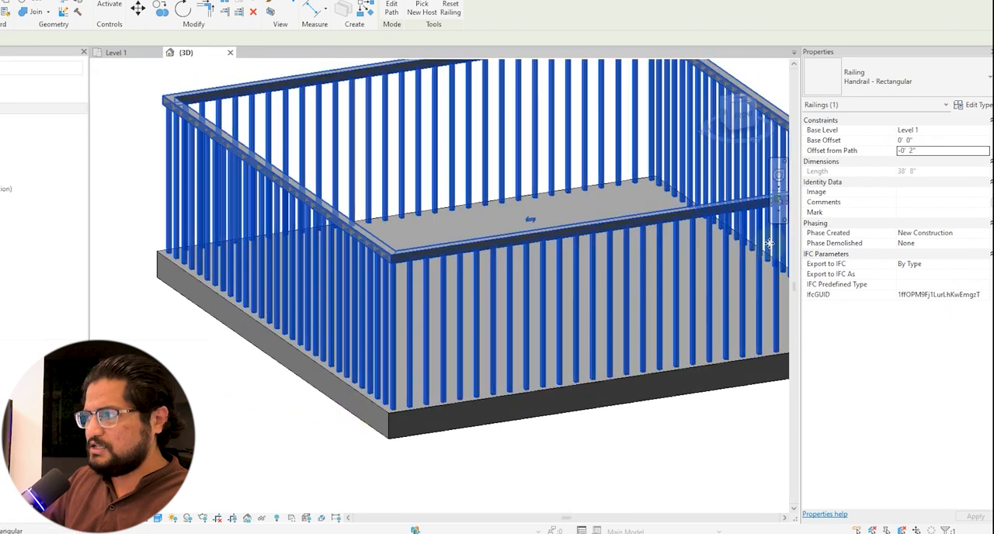
pyautogui.click(931, 155)
pyautogui.write('-1')
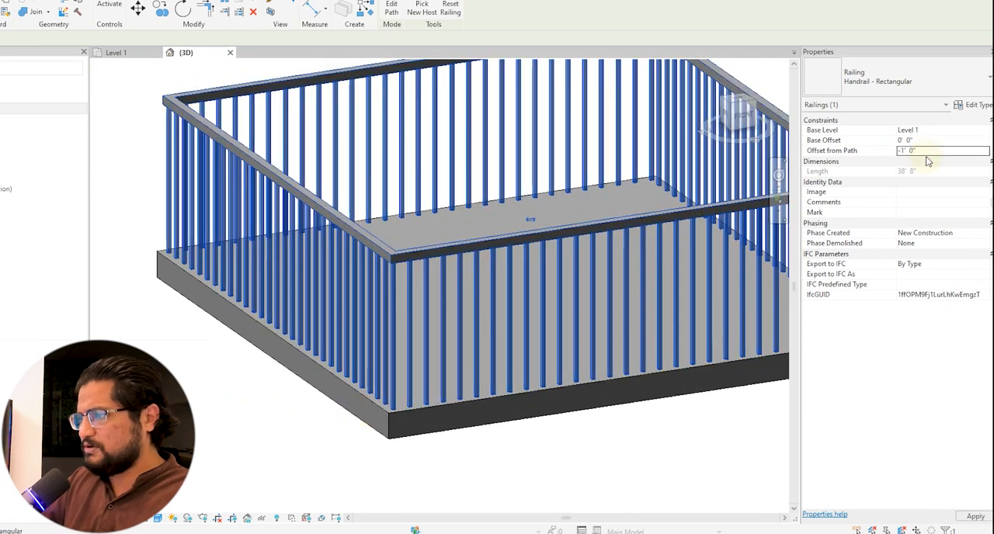
pyautogui.press('Return')
pyautogui.scroll(-3, 292, 423)
pyautogui.keyDown('shift'); pyautogui.moveTo(313, 428); pyautogui.dragTo(511, 336, button='middle'); pyautogui.keyUp('shift')
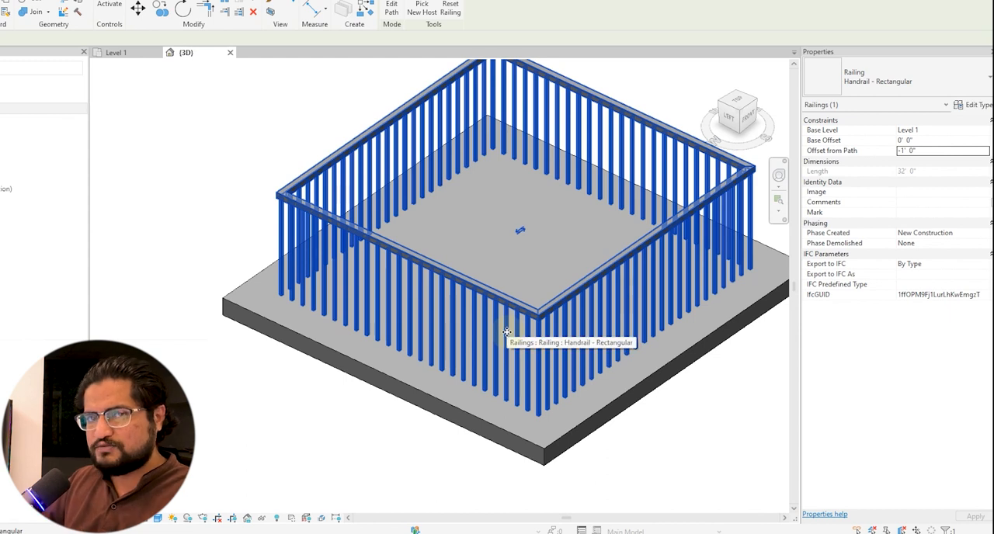
# Flip the railing to the opposite side of its path and flip it back inside the floor edge.
pyautogui.click(520, 233)
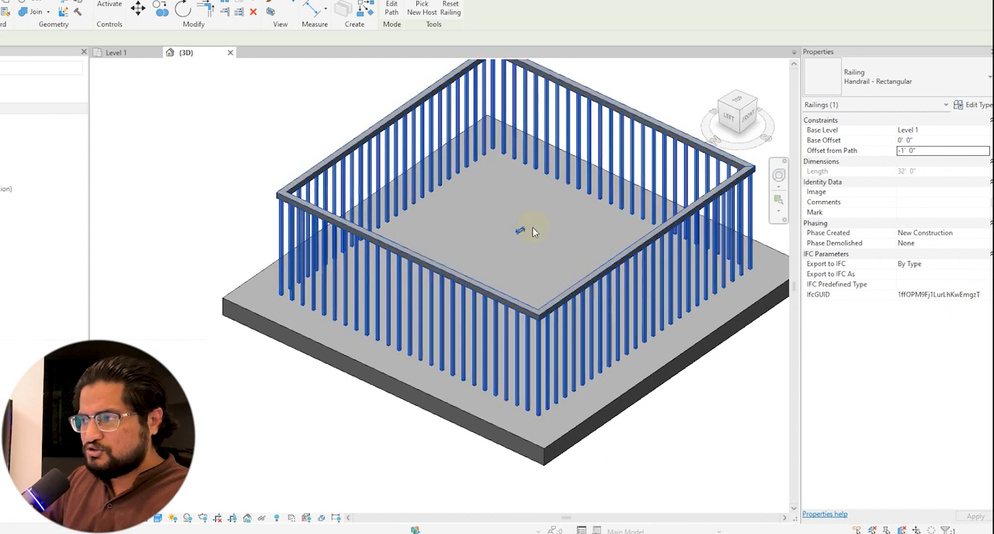
pyautogui.scroll(1, 513, 237)
pyautogui.scroll(2, 499, 251)
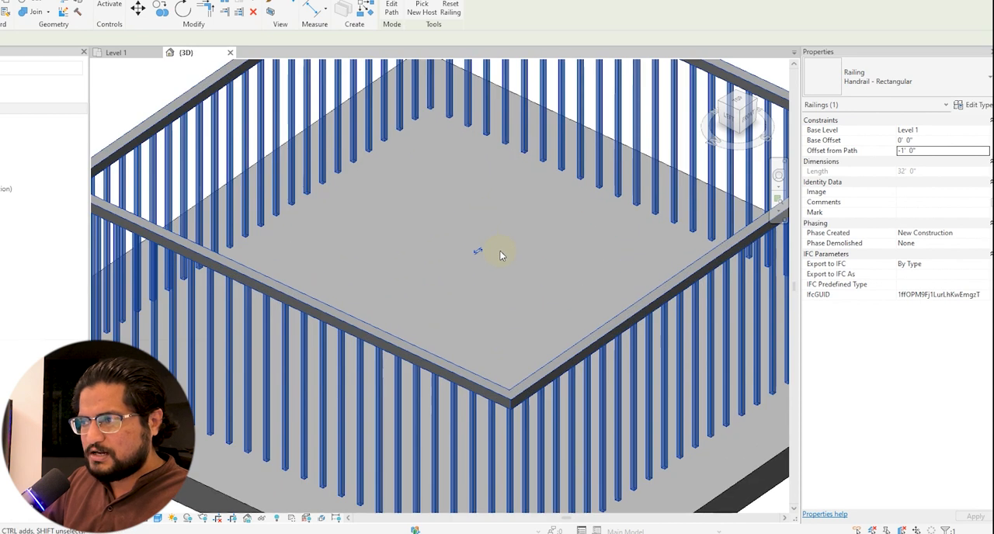
pyautogui.scroll(-1, 500, 251)
pyautogui.keyDown('shift'); pyautogui.moveTo(497, 251); pyautogui.dragTo(508, 288, button='middle'); pyautogui.keyUp('shift')
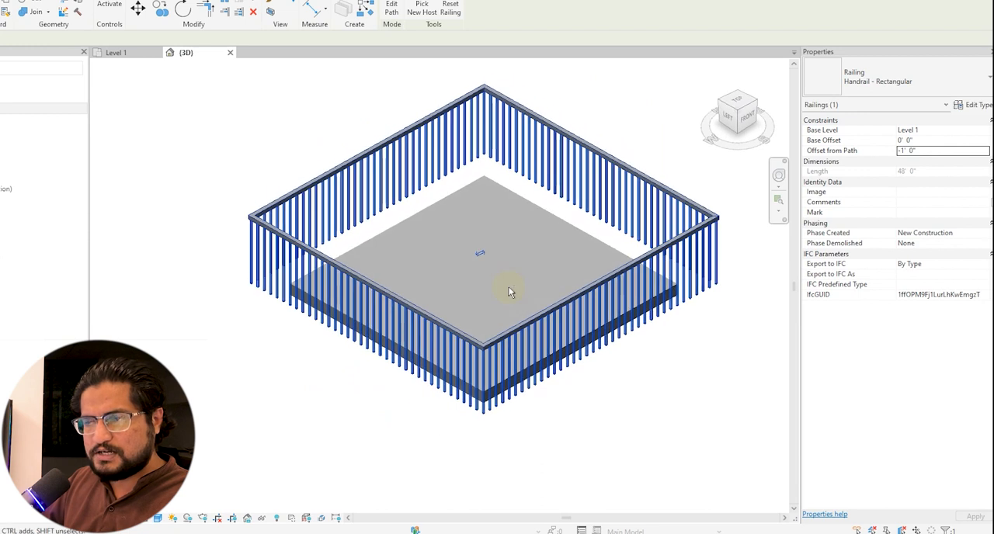
pyautogui.click(482, 254)
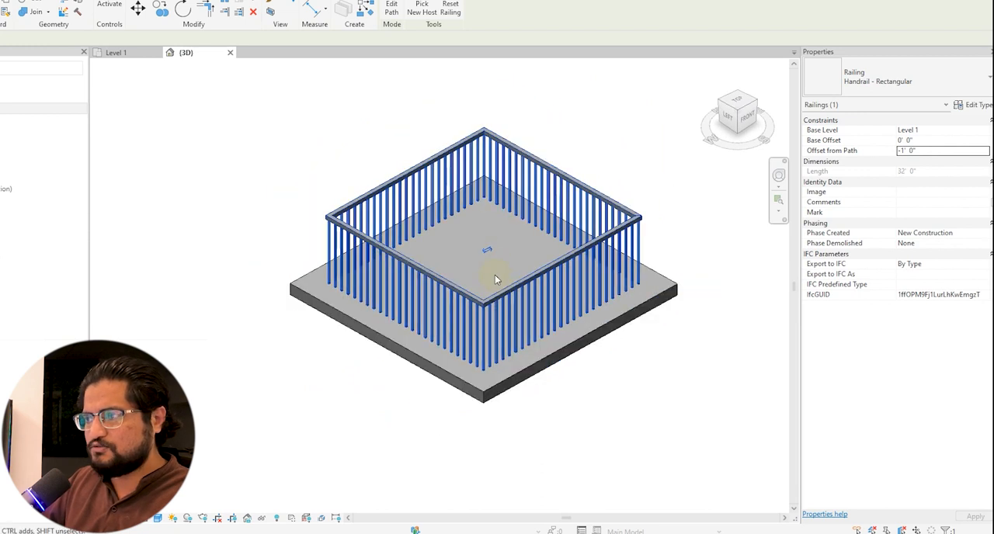
pyautogui.scroll(1, 495, 272)
pyautogui.press('Escape')
pyautogui.moveTo(499, 255); pyautogui.dragTo(499, 278, button='middle')
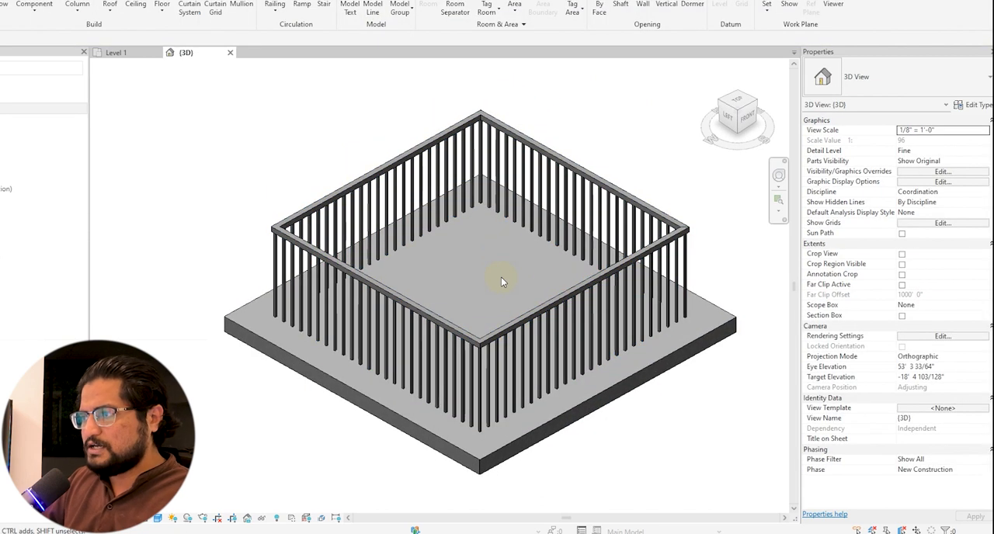
# Set the top rail height of the Handrail - Rectangular type to 5' in its type properties.
pyautogui.click(523, 178)
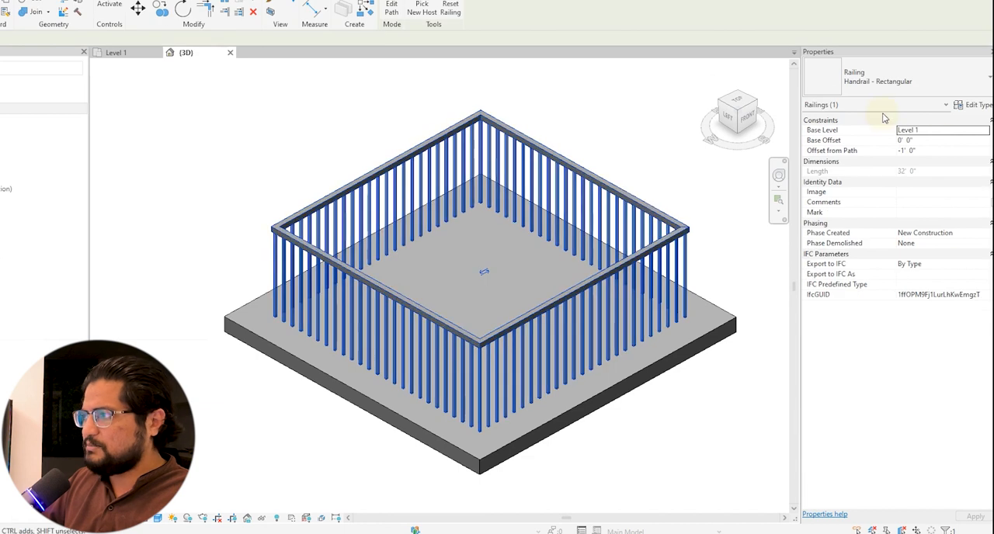
pyautogui.click(976, 105)
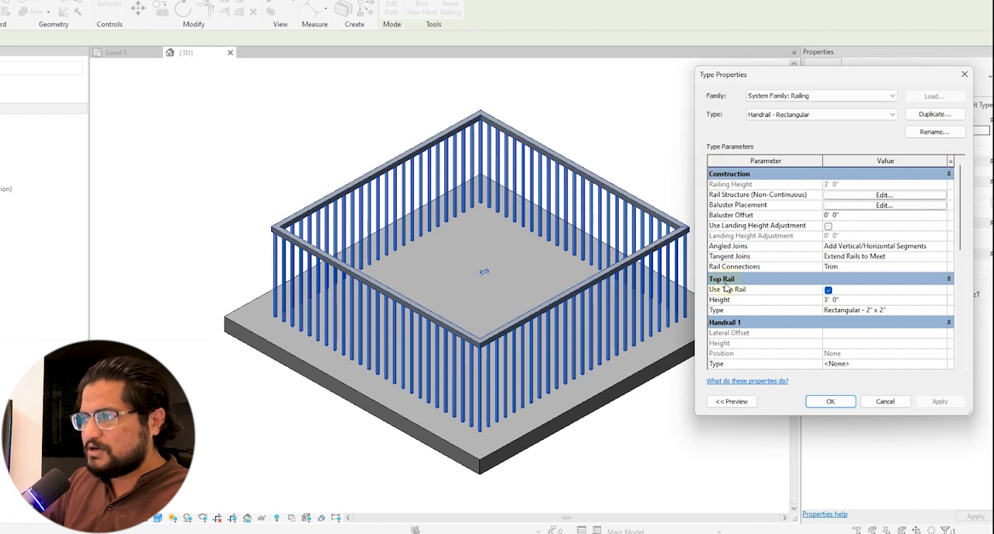
pyautogui.click(844, 301)
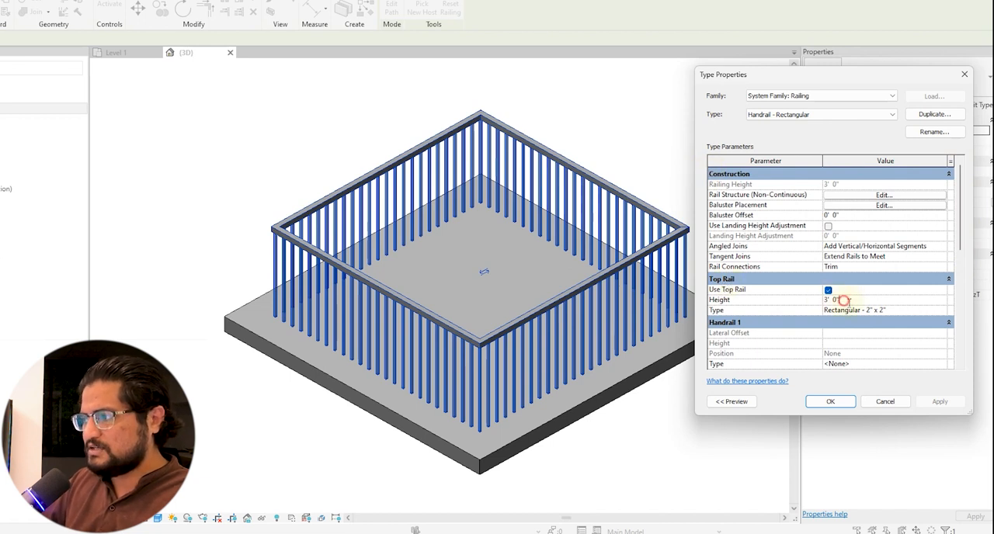
pyautogui.doubleClick(845, 301)
pyautogui.write('5')
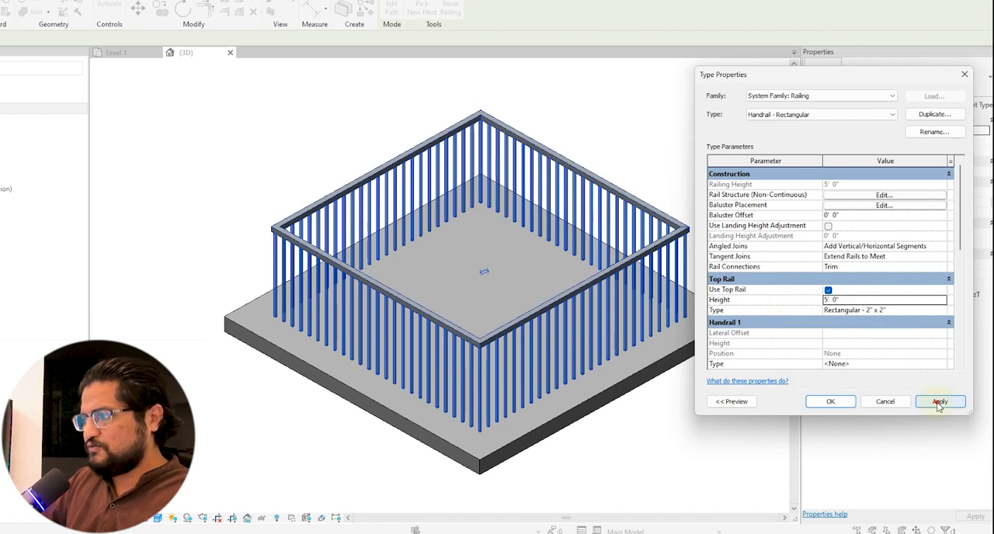
pyautogui.click(940, 401)
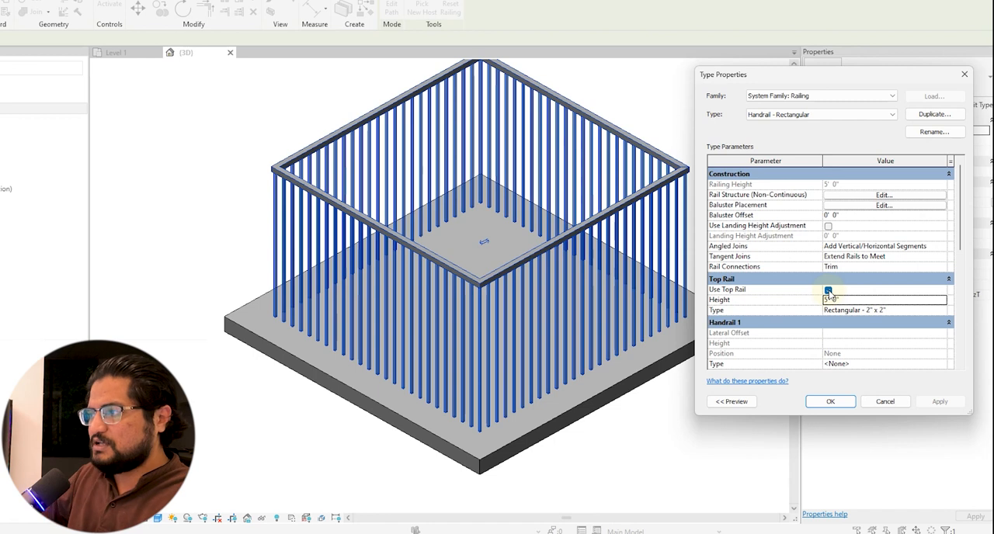
pyautogui.click(830, 402)
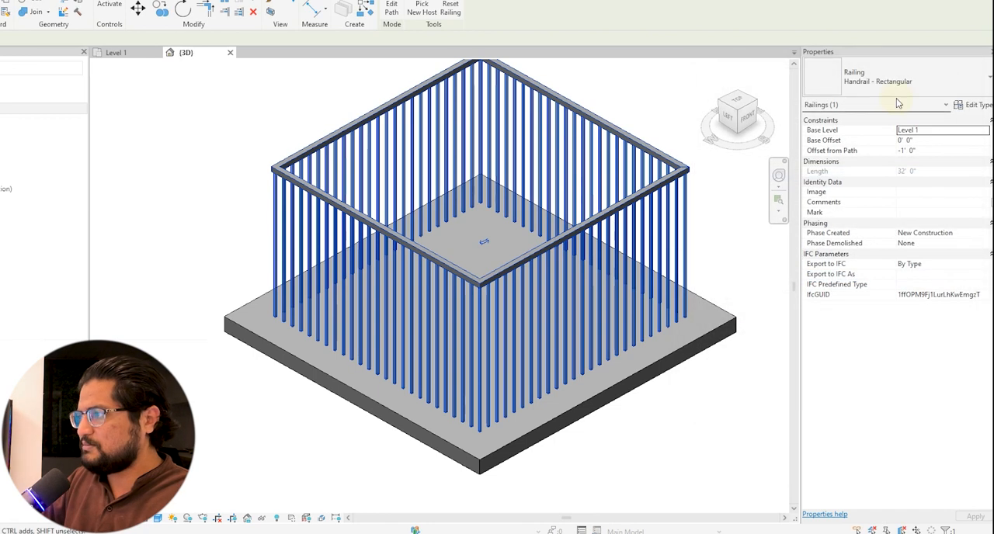
# Change the floor railing's type to Handrail - Pipe and open its type properties.
pyautogui.click(962, 69)
pyautogui.click(855, 177)
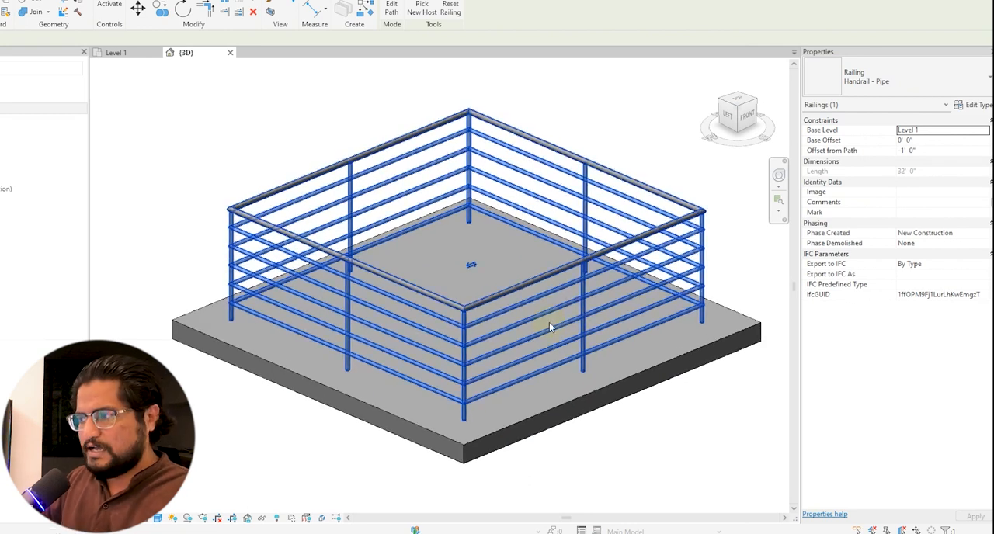
pyautogui.click(975, 104)
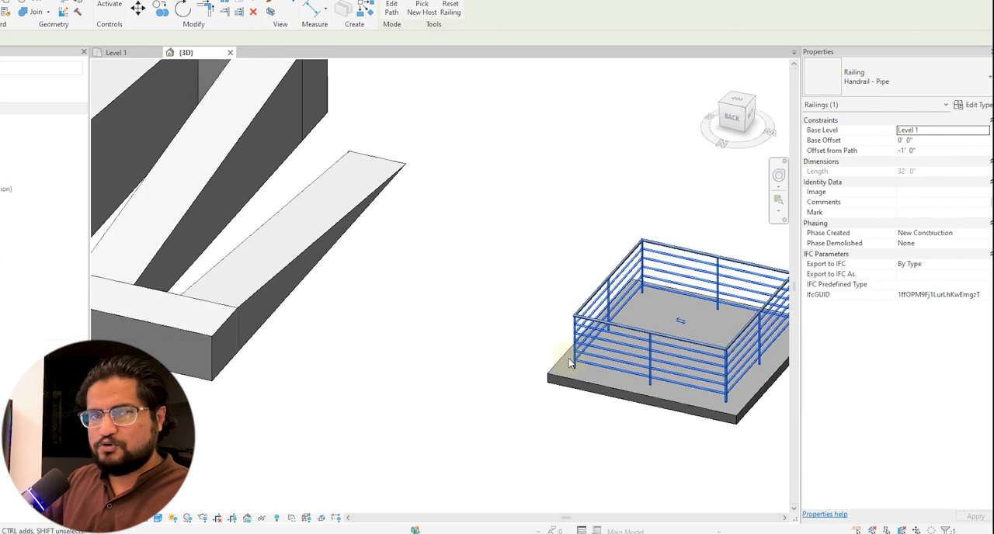
# Place Handrail - Rectangular railings on the switchback ramp with the Place on Stair/Ramp option.
pyautogui.scroll(-3, 570, 359)
pyautogui.moveTo(386, 359); pyautogui.dragTo(505, 376, button='middle')
pyautogui.click(503, 375)
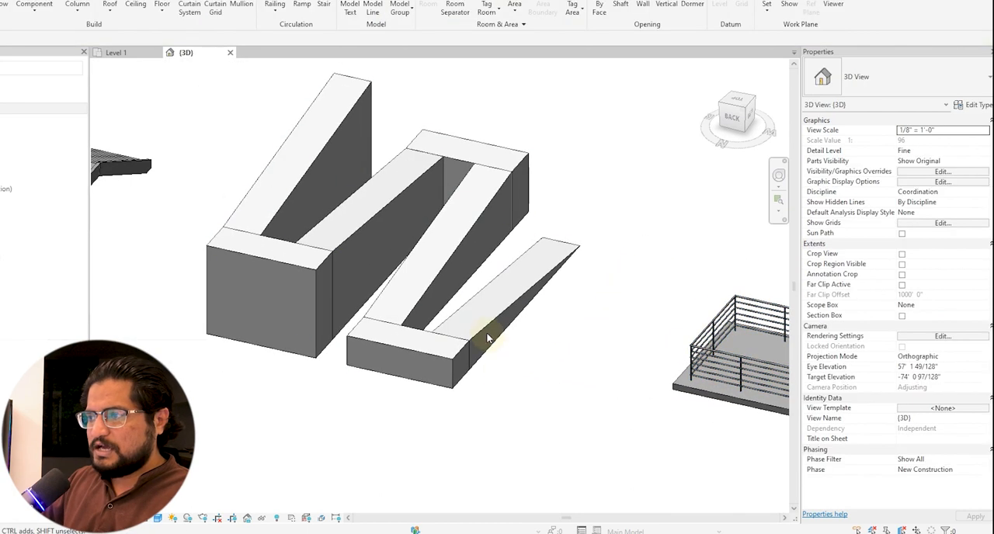
pyautogui.click(489, 341)
pyautogui.keyDown('shift'); pyautogui.moveTo(484, 421); pyautogui.dragTo(275, 401, button='middle'); pyautogui.keyUp('shift')
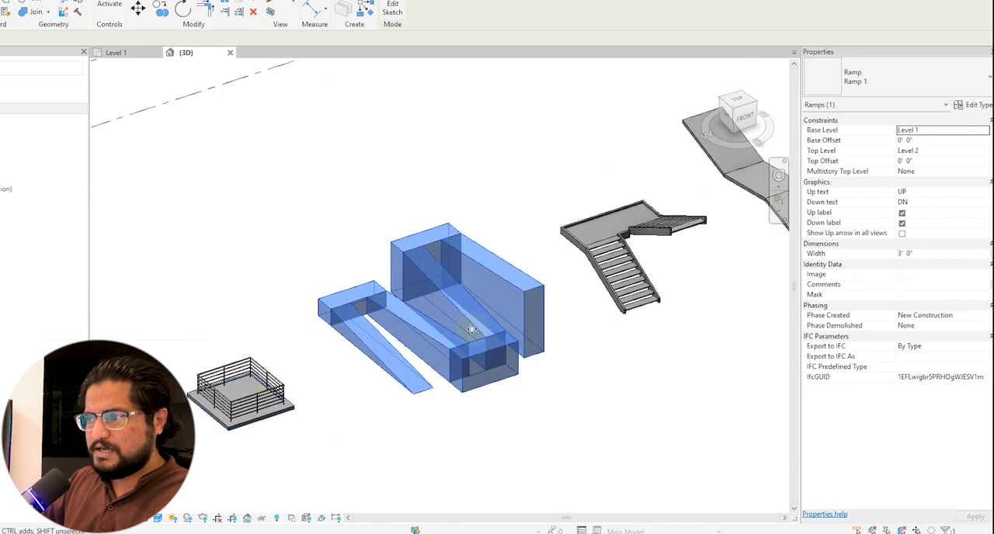
pyautogui.scroll(3, 520, 347)
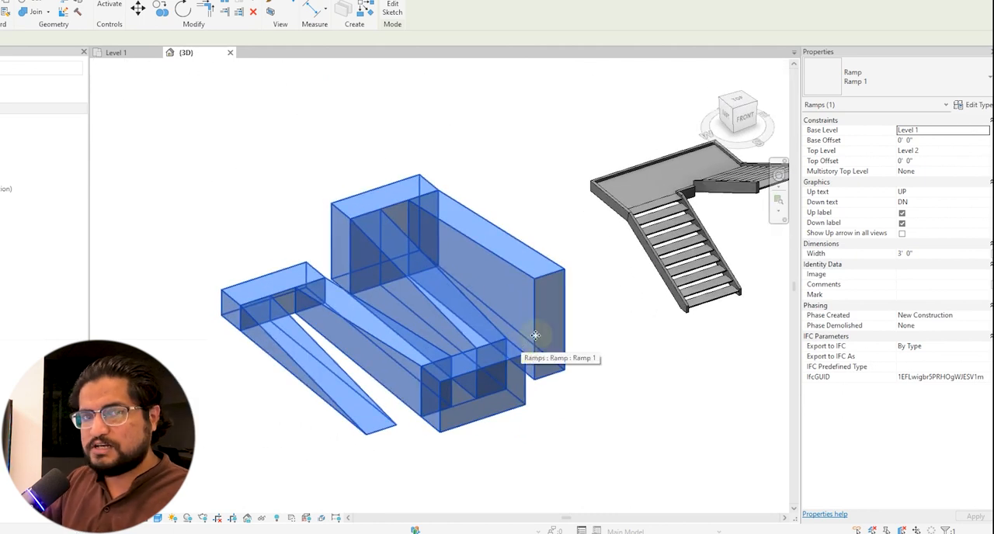
pyautogui.moveTo(632, 290); pyautogui.dragTo(542, 328, button='middle')
pyautogui.click(586, 288)
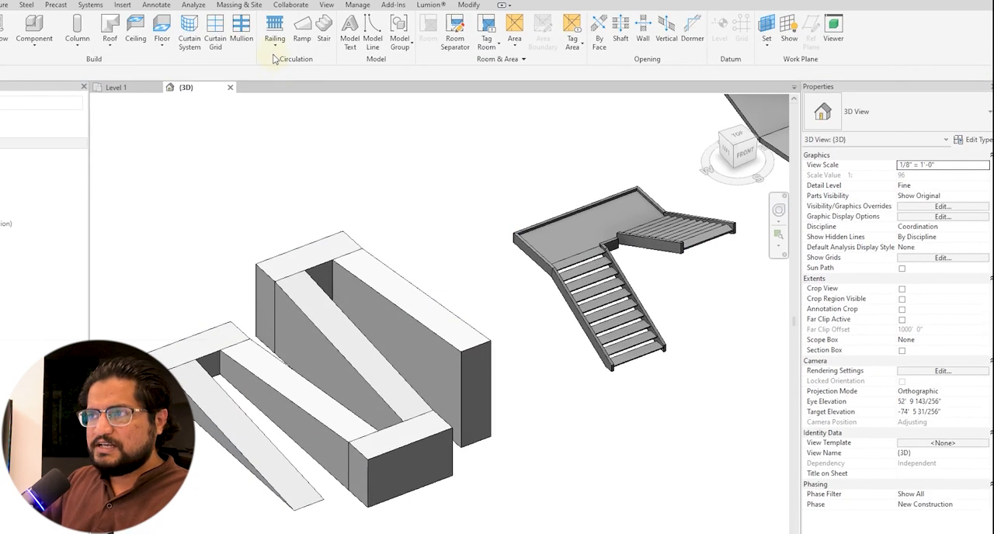
pyautogui.click(273, 48)
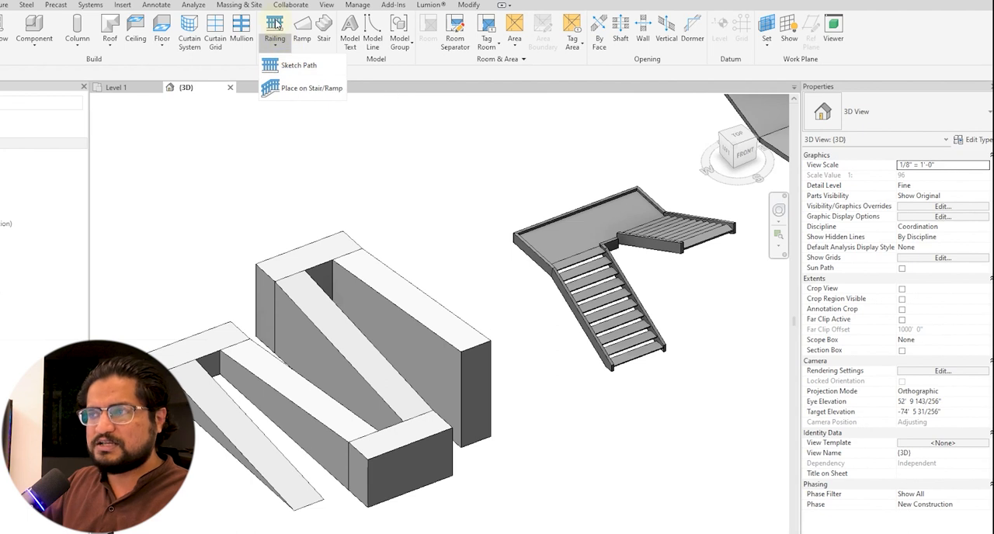
pyautogui.click(311, 91)
pyautogui.press('Escape')
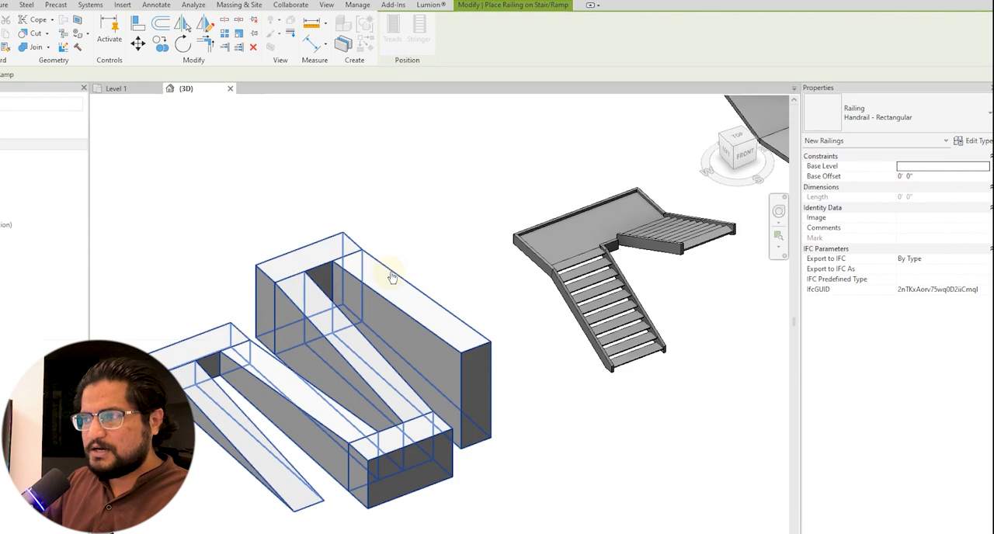
pyautogui.click(393, 276)
pyautogui.click(420, 264)
pyautogui.keyDown('shift'); pyautogui.moveTo(421, 264); pyautogui.dragTo(326, 400, button='middle'); pyautogui.keyUp('shift')
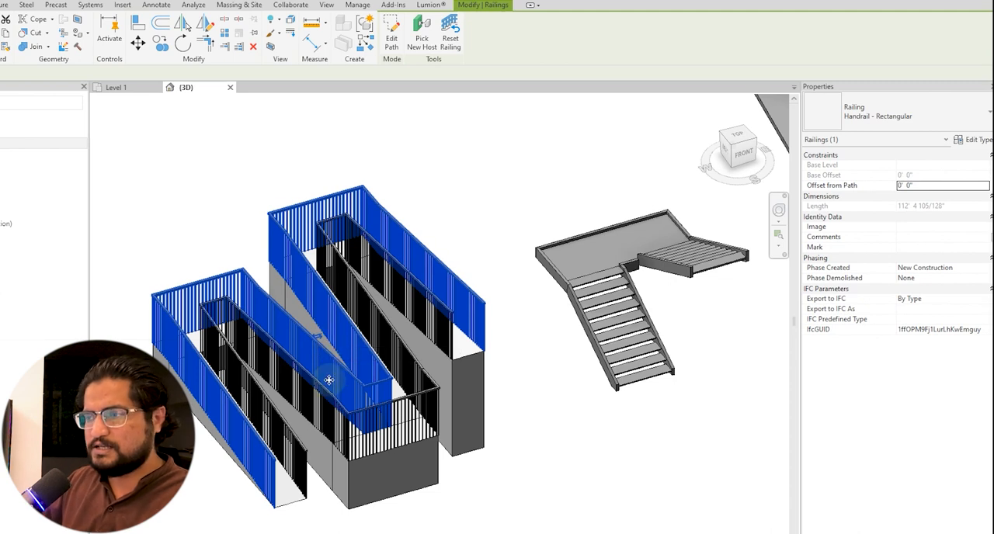
# Set the Offset from Path of the ramp's outer railing to -2" and check the ramp railings from several sides.
pyautogui.scroll(10, 344, 395)
pyautogui.scroll(3, 396, 396)
pyautogui.scroll(-15, 508, 466)
pyautogui.scroll(10, 608, 401)
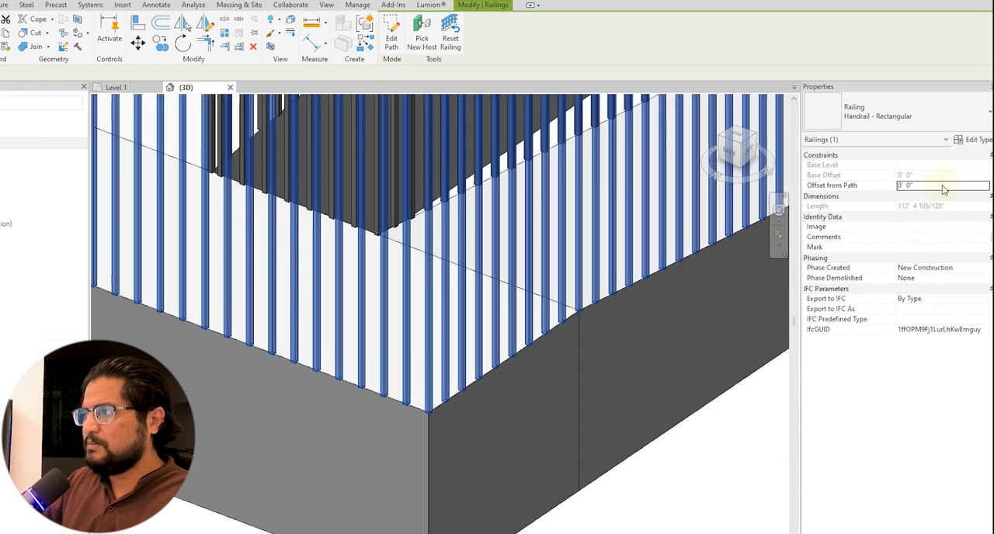
pyautogui.write('-')
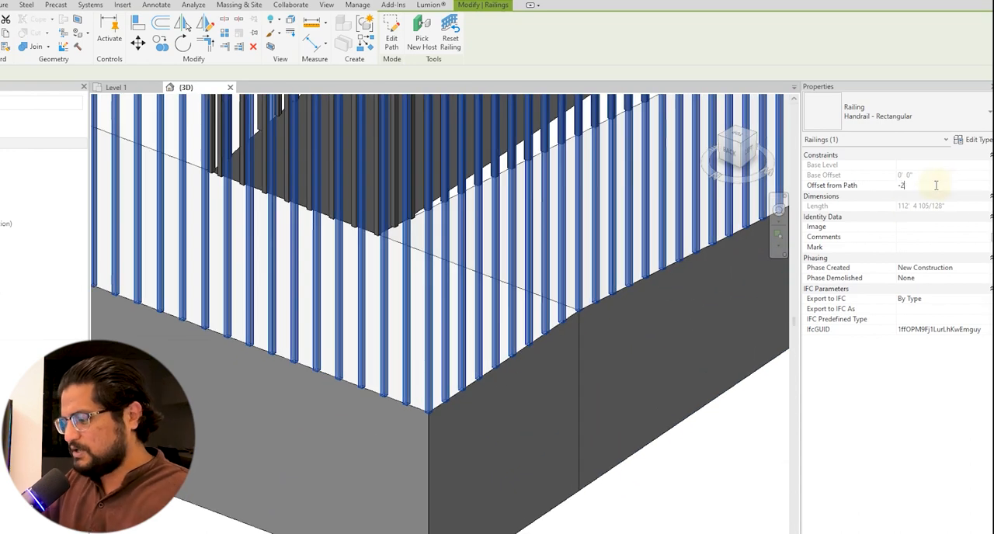
pyautogui.scroll(-5, 425, 460)
pyautogui.keyDown('shift'); pyautogui.moveTo(428, 460); pyautogui.dragTo(385, 427, button='middle'); pyautogui.keyUp('shift')
pyautogui.keyDown('shift'); pyautogui.moveTo(456, 482); pyautogui.dragTo(262, 415, button='middle'); pyautogui.keyUp('shift')
pyautogui.scroll(5, 147, 407)
pyautogui.scroll(-5, 146, 408)
pyautogui.keyDown('shift'); pyautogui.moveTo(182, 412); pyautogui.dragTo(392, 435, button='middle'); pyautogui.keyUp('shift')
pyautogui.scroll(-5, 392, 435)
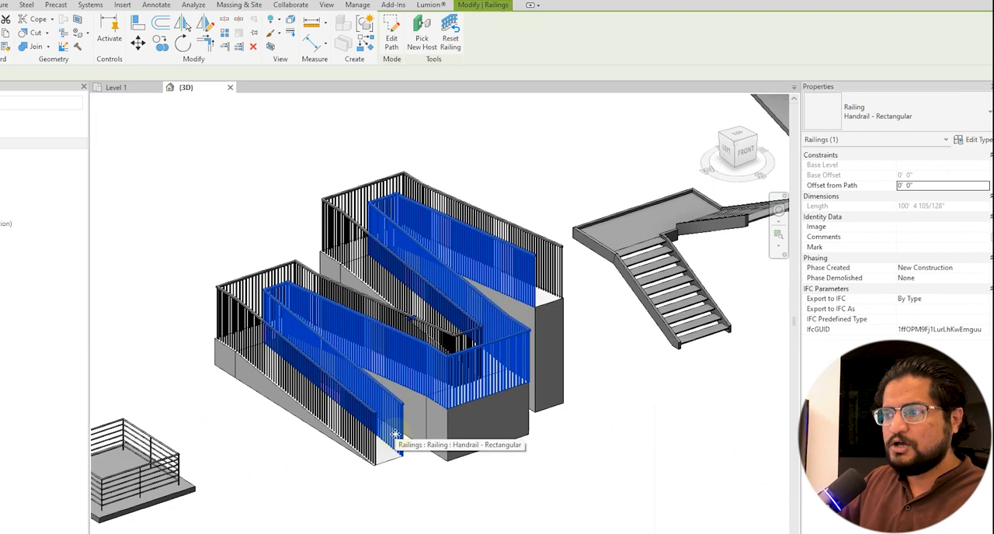
# Place Handrail - Rectangular railings on the staircase using the Treads position and inspect how the balusters meet the treads.
pyautogui.keyDown('shift'); pyautogui.moveTo(621, 463); pyautogui.dragTo(602, 448, button='middle'); pyautogui.keyUp('shift')
pyautogui.click(635, 316)
pyautogui.scroll(1, 635, 315)
pyautogui.keyDown('shift'); pyautogui.moveTo(634, 316); pyautogui.dragTo(629, 311, button='middle'); pyautogui.keyUp('shift')
pyautogui.scroll(2, 631, 309)
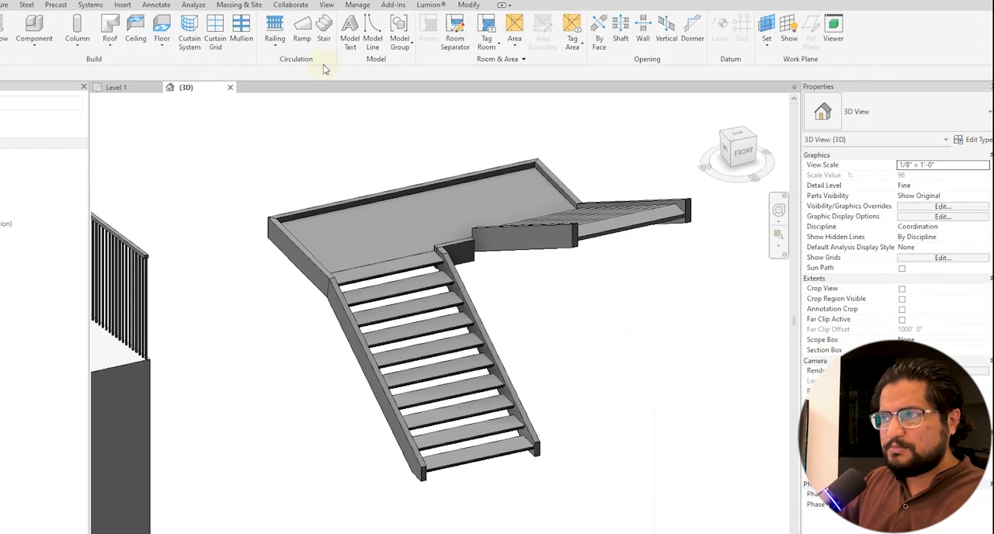
pyautogui.click(274, 41)
pyautogui.click(303, 85)
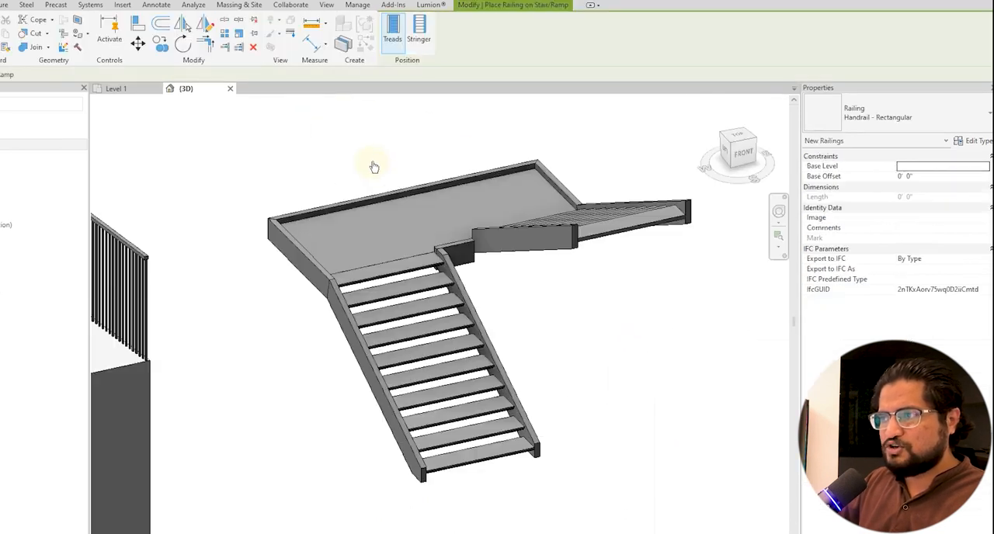
pyautogui.click(394, 196)
pyautogui.keyDown('shift'); pyautogui.moveTo(593, 351); pyautogui.dragTo(362, 406, button='middle'); pyautogui.keyUp('shift')
pyautogui.scroll(5, 285, 521)
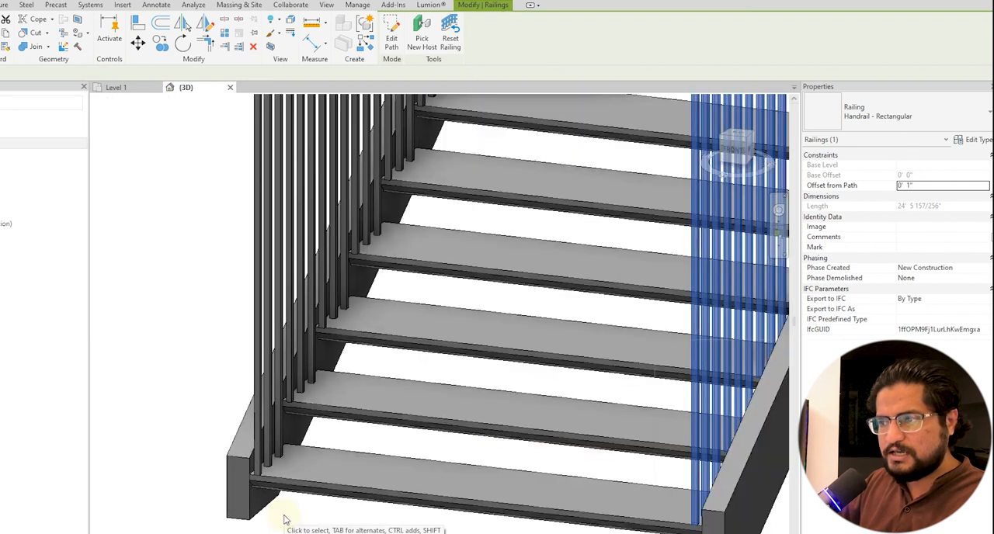
pyautogui.scroll(3, 284, 521)
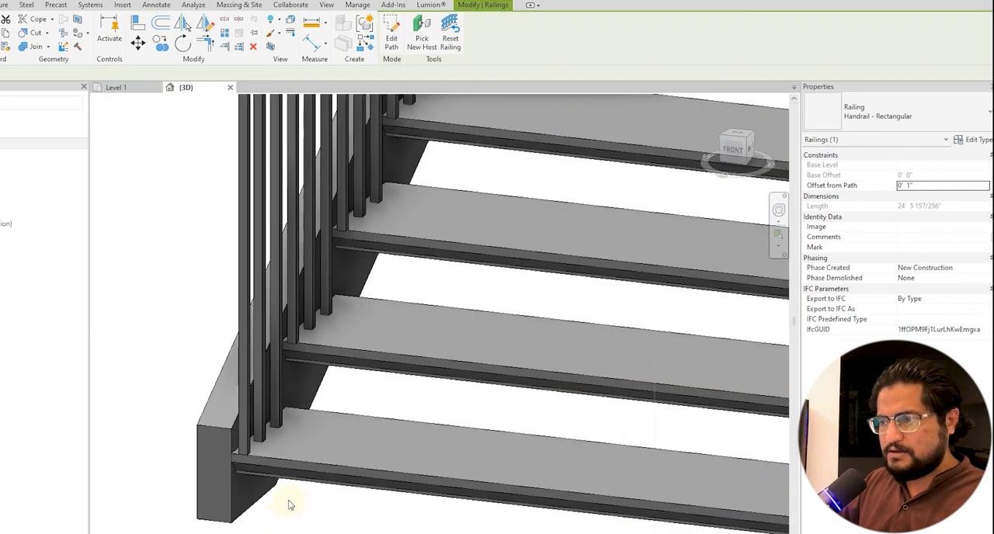
# Delete both tread-mounted railings from the staircase.
pyautogui.scroll(-3, 291, 505)
pyautogui.press('Escape')
pyautogui.click(284, 344)
pyautogui.press('Delete')
pyautogui.click(560, 231)
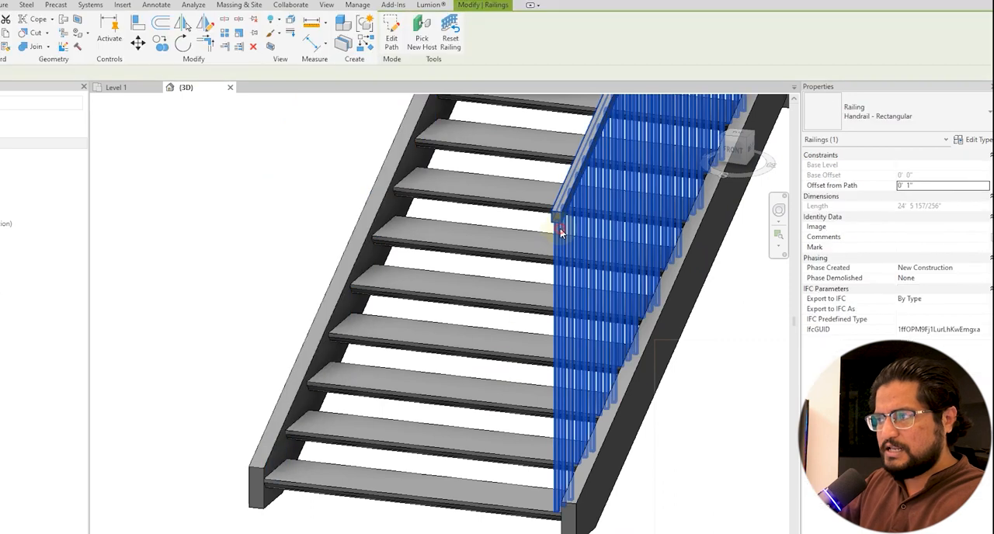
pyautogui.press('Delete')
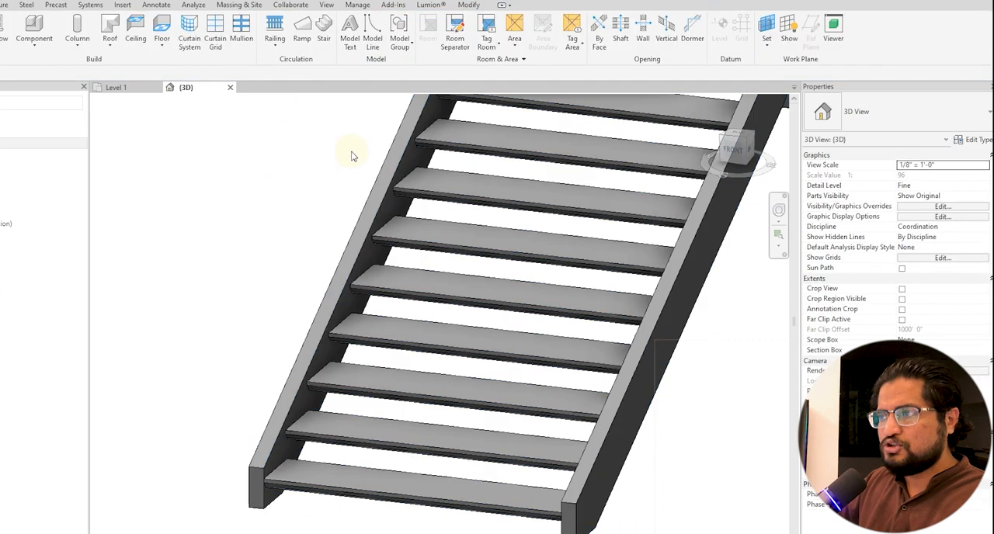
# Place Handrail - Rectangular railings on the staircase using the Stringer position.
pyautogui.scroll(-2, 304, 146)
pyautogui.click(273, 41)
pyautogui.click(303, 89)
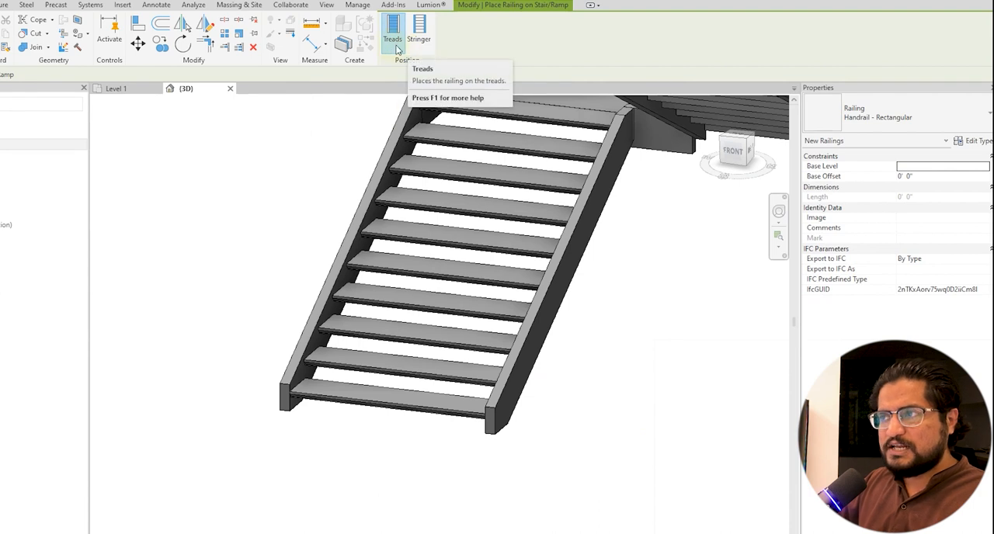
pyautogui.click(419, 39)
pyautogui.scroll(-3, 412, 311)
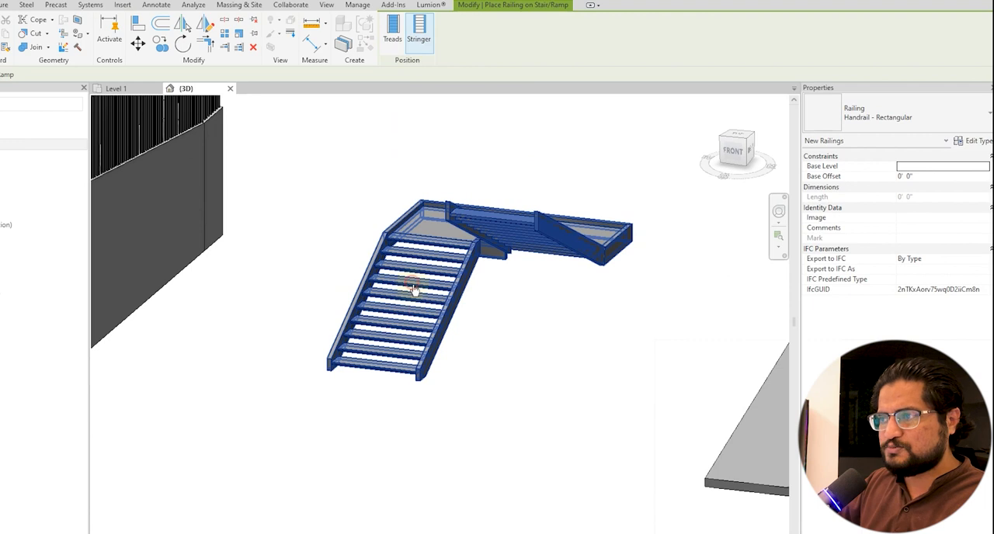
pyautogui.click(411, 311)
pyautogui.scroll(5, 378, 321)
pyautogui.scroll(-1, 328, 426)
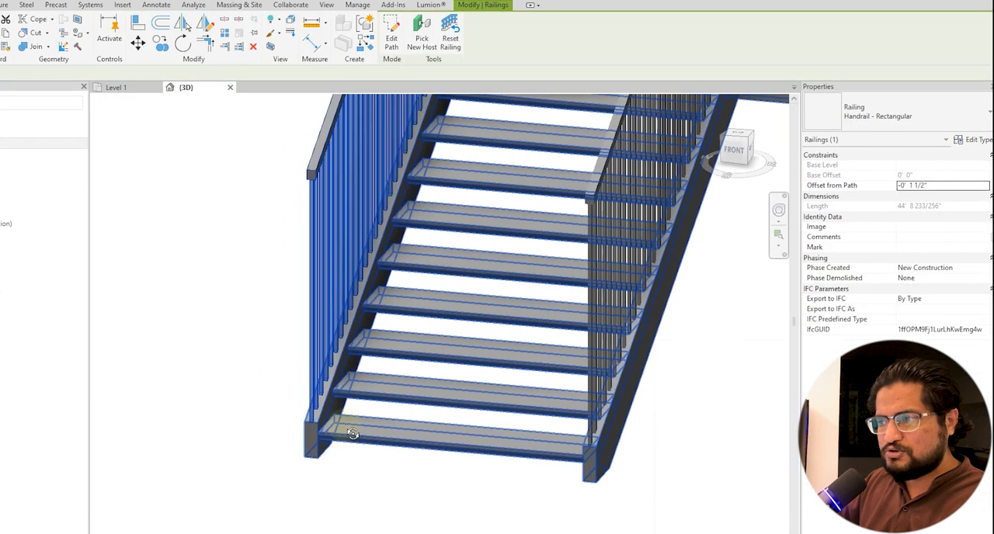
# Set the staircase's Stringer - 2" Width support type to a Total Depth of 2' 0" and a Width of 9".
pyautogui.scroll(-4, 287, 419)
pyautogui.keyDown('shift'); pyautogui.moveTo(295, 429); pyautogui.dragTo(427, 428, button='middle'); pyautogui.keyUp('shift')
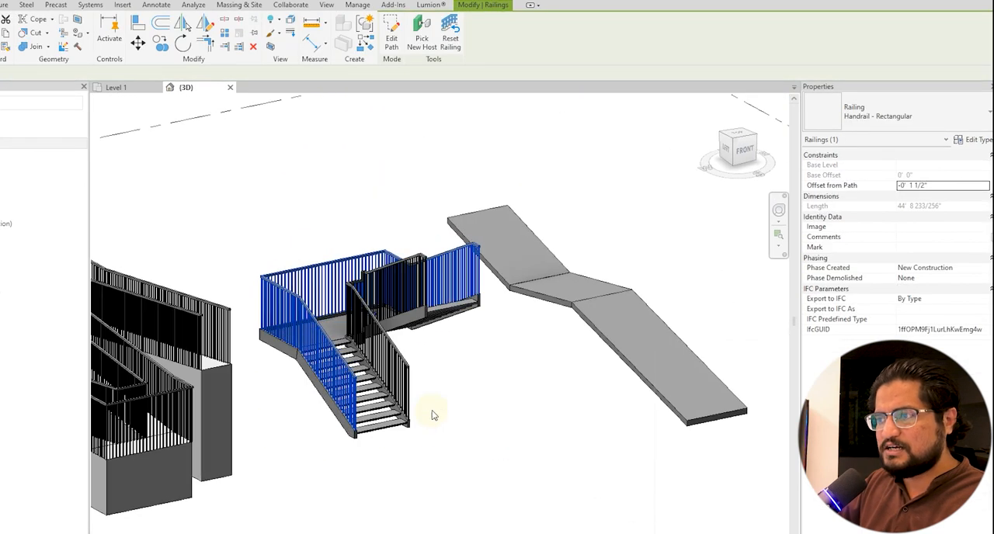
pyautogui.scroll(3, 424, 406)
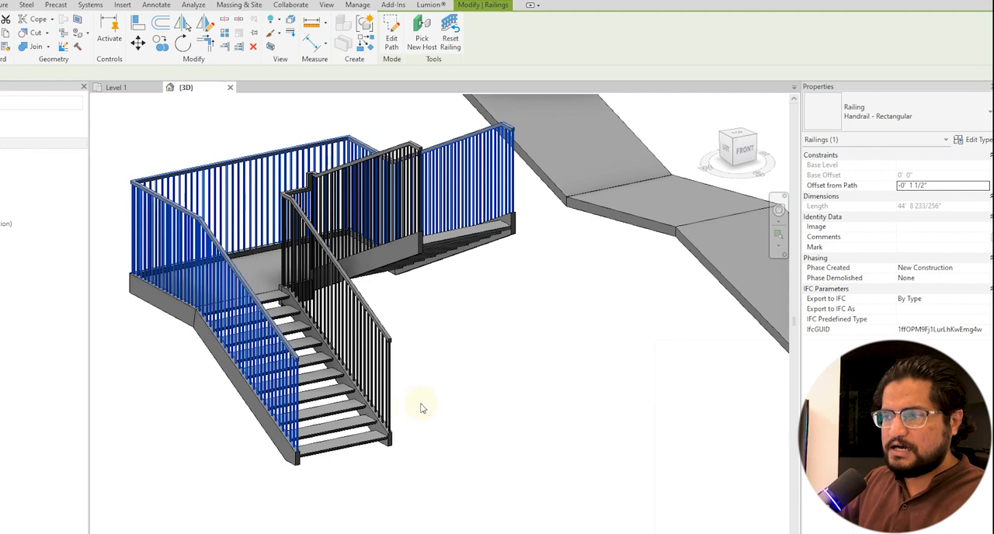
pyautogui.click(387, 436)
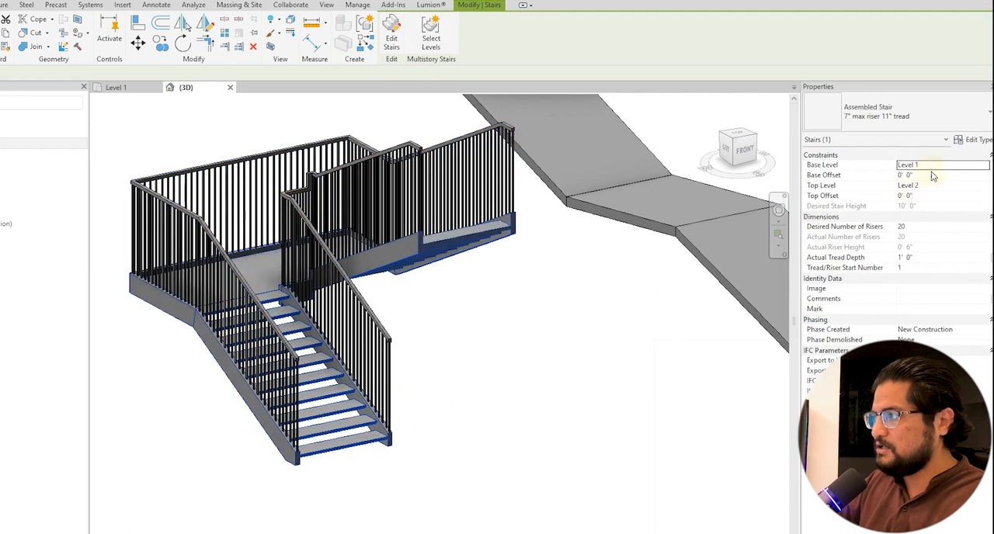
pyautogui.click(973, 139)
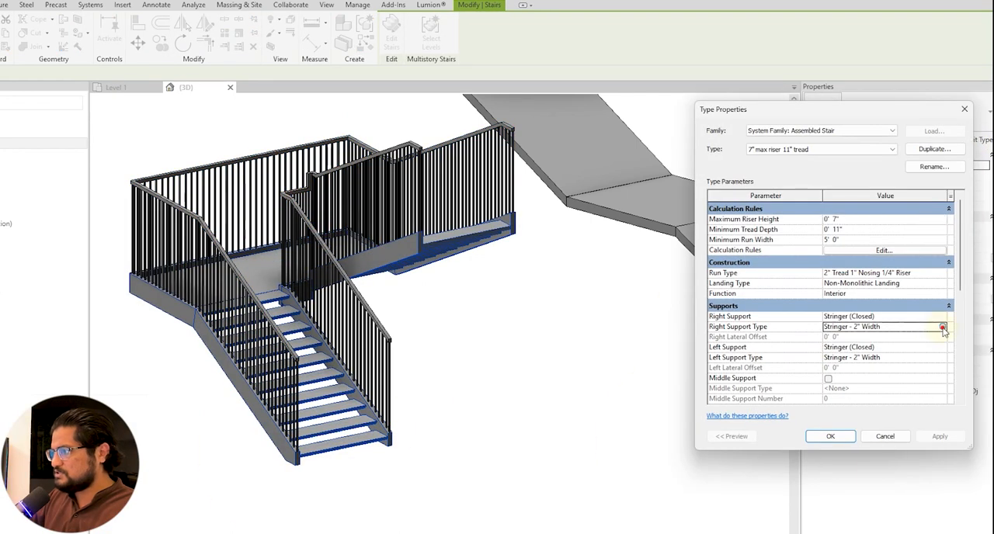
pyautogui.click(945, 327)
pyautogui.click(944, 327)
pyautogui.click(832, 283)
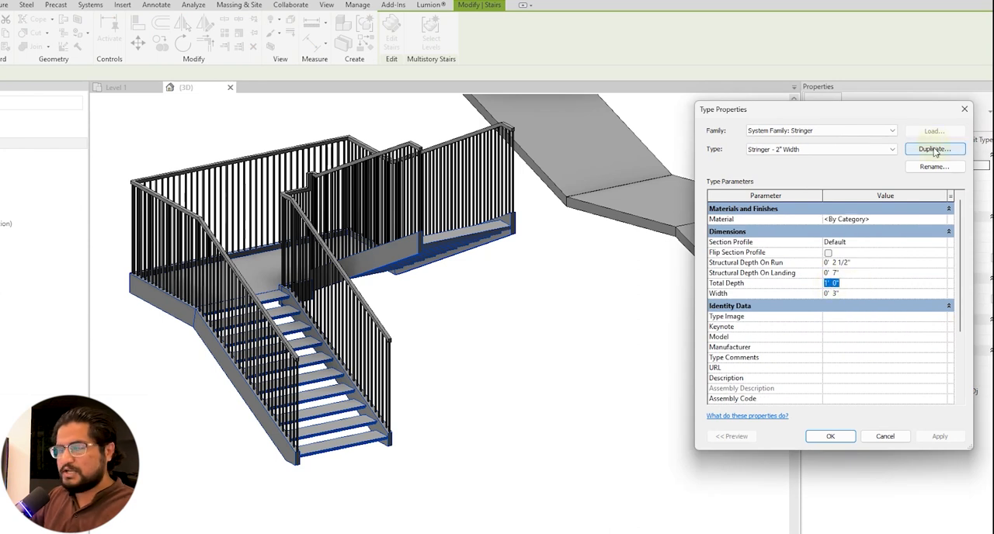
pyautogui.click(859, 294)
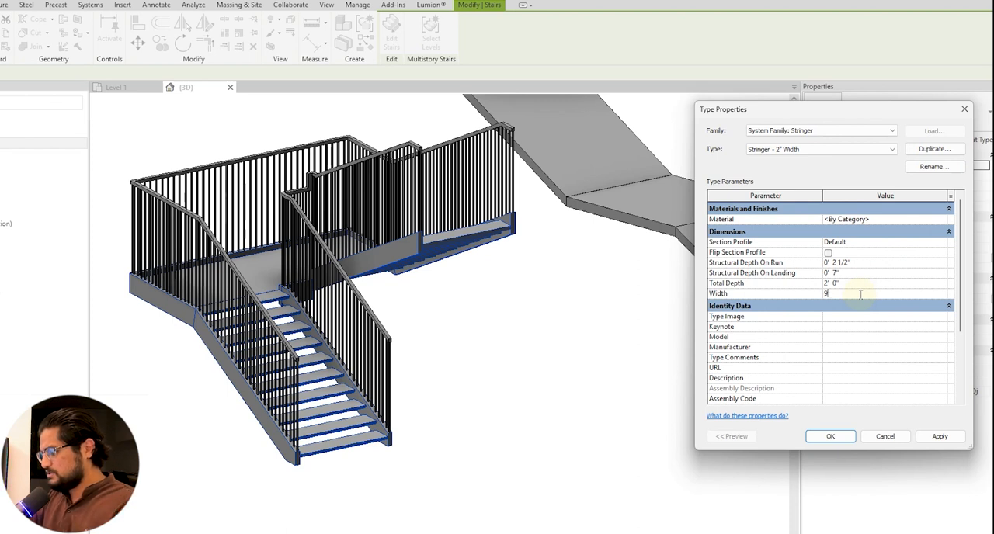
pyautogui.press('Return')
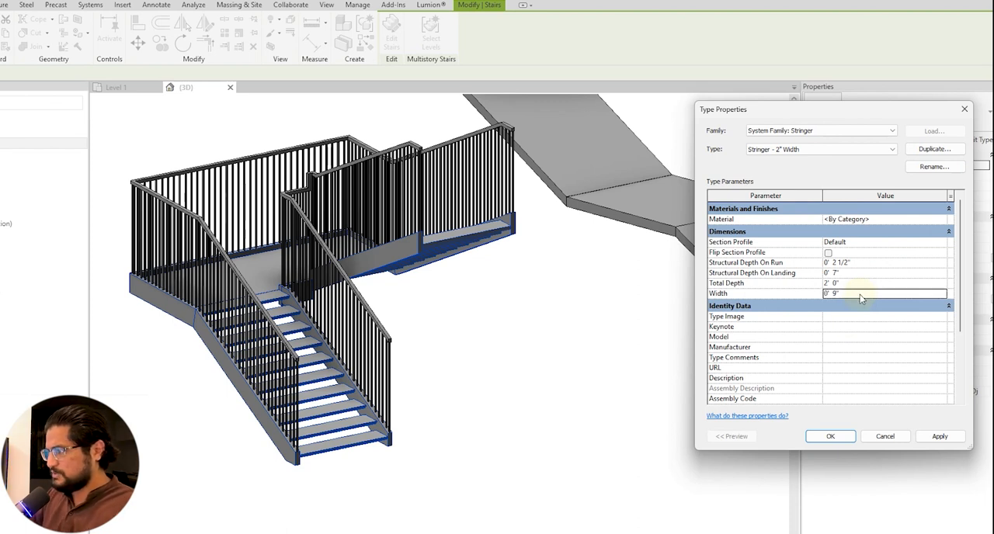
pyautogui.click(831, 436)
pyautogui.click(830, 436)
# Set the Offset from Path of the staircase's outer railing to -3".
pyautogui.keyDown('shift'); pyautogui.moveTo(642, 384); pyautogui.dragTo(593, 371, button='middle'); pyautogui.keyUp('shift')
pyautogui.keyDown('shift'); pyautogui.moveTo(425, 444); pyautogui.dragTo(247, 425, button='middle'); pyautogui.keyUp('shift')
pyautogui.scroll(2, 281, 423)
pyautogui.moveTo(242, 424); pyautogui.dragTo(334, 396, button='middle')
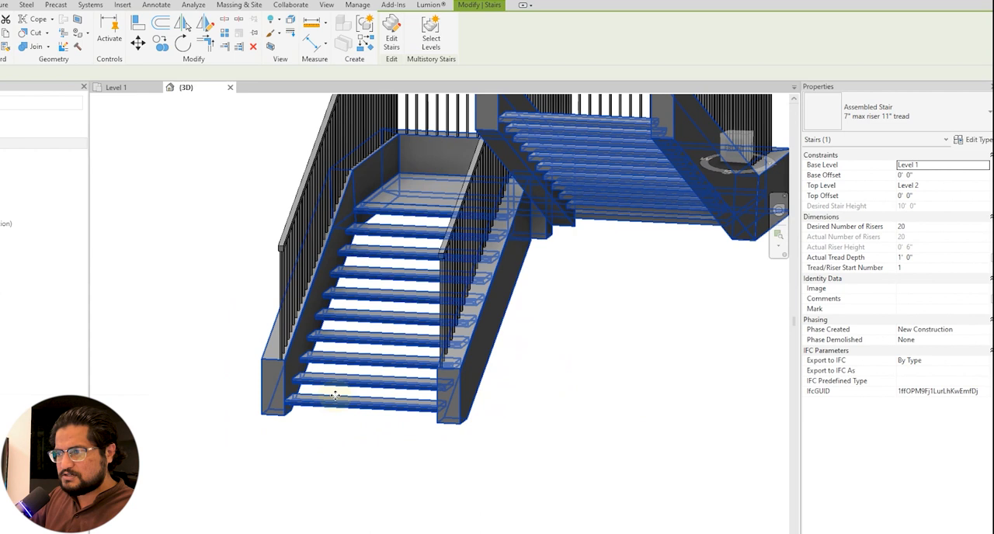
pyautogui.click(288, 311)
pyautogui.keyDown('shift'); pyautogui.moveTo(288, 311); pyautogui.dragTo(439, 462, button='middle'); pyautogui.keyUp('shift')
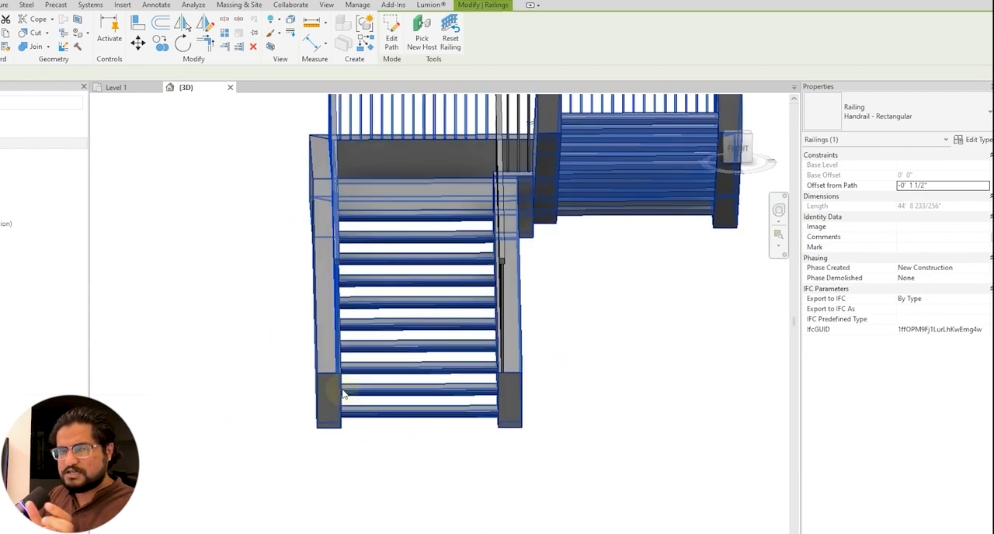
pyautogui.keyDown('shift'); pyautogui.moveTo(526, 410); pyautogui.dragTo(800, 311, button='middle'); pyautogui.keyUp('shift')
pyautogui.click(936, 187)
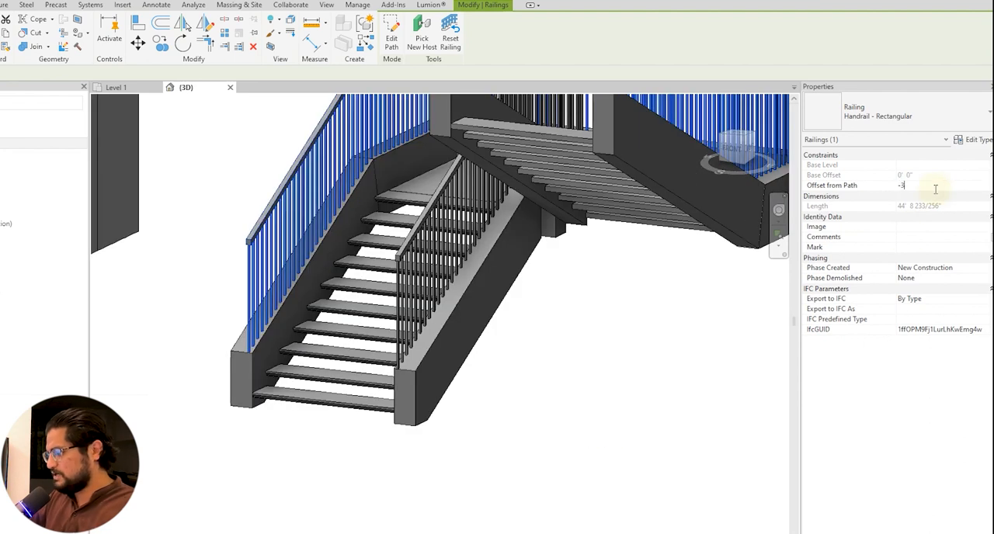
pyautogui.write('-0\' 3"')
pyautogui.press('Return')
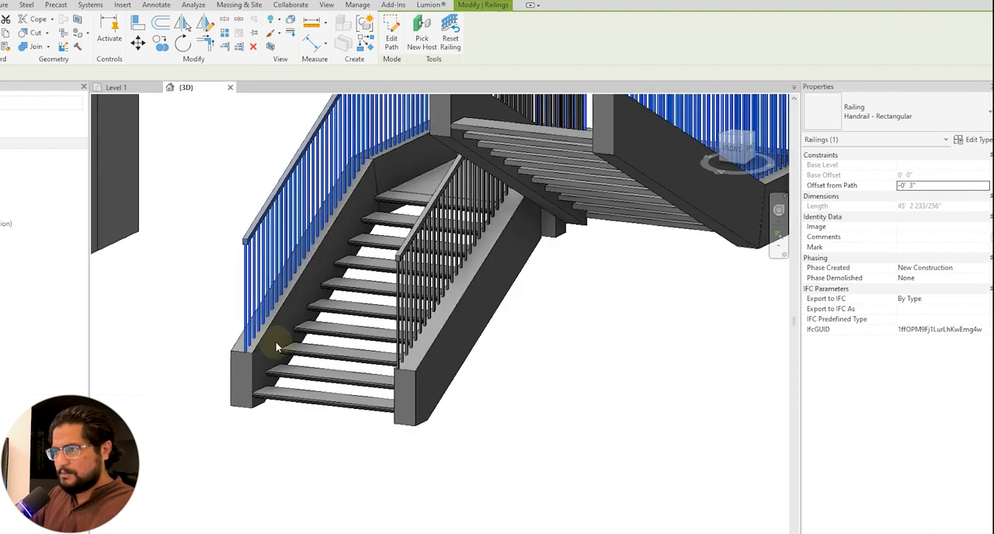
# Set the Offset from Path of the staircase's outer railing to -4 1/2" and check its alignment on the wide stringer.
pyautogui.keyDown('shift'); pyautogui.moveTo(304, 397); pyautogui.dragTo(356, 417, button='middle'); pyautogui.keyUp('shift')
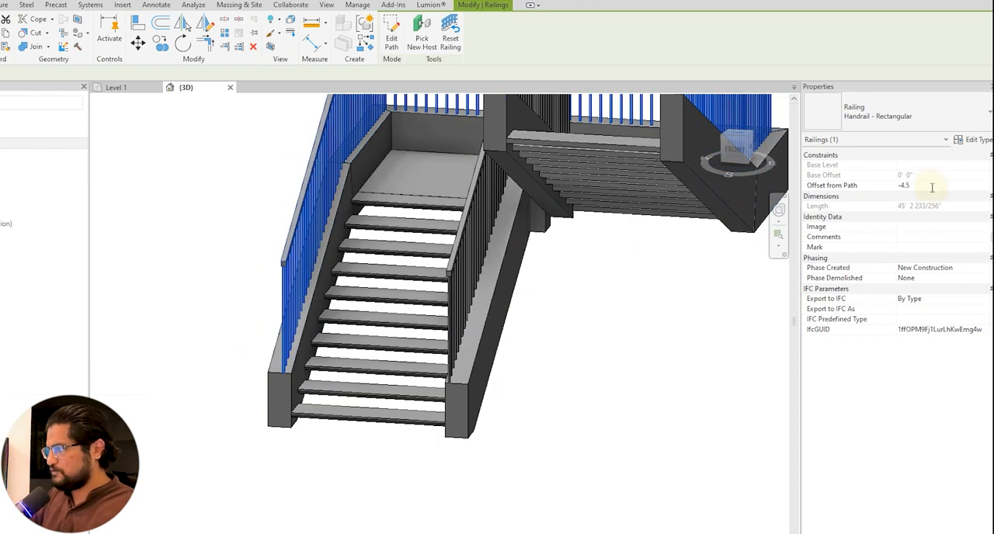
pyautogui.keyDown('shift'); pyautogui.moveTo(591, 358); pyautogui.dragTo(641, 421, button='middle'); pyautogui.keyUp('shift')
pyautogui.click(666, 379)
pyautogui.scroll(4, 661, 431)
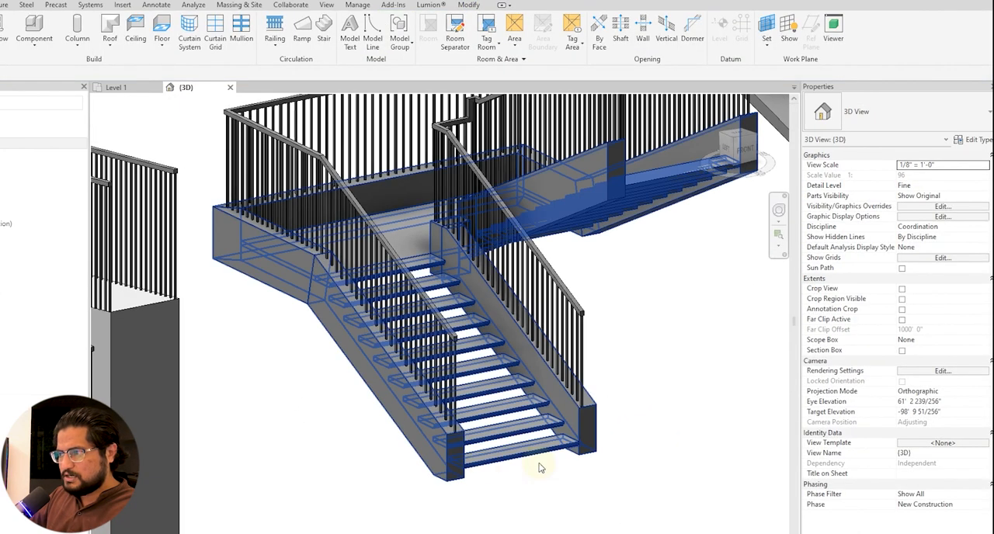
pyautogui.click(474, 449)
pyautogui.press('Escape')
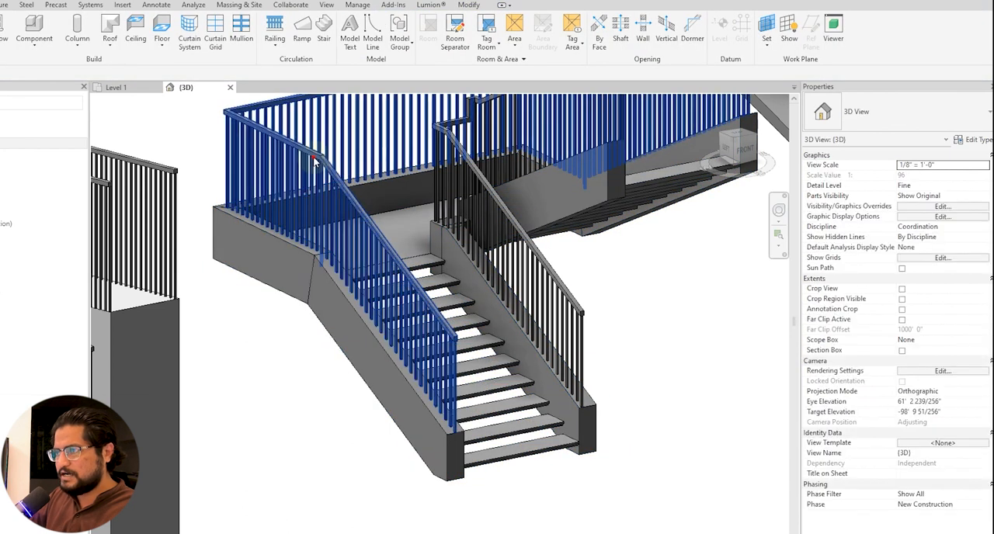
# Reduce the top rail height in the type properties of the Handrail - Rectangular railing.
pyautogui.click(361, 217)
pyautogui.click(980, 140)
pyautogui.click(862, 334)
pyautogui.click(830, 435)
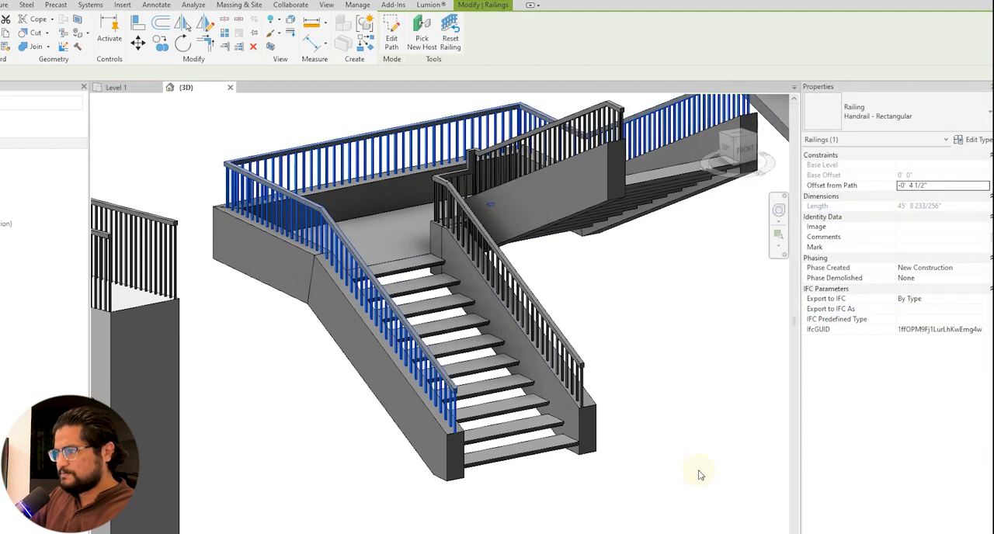
pyautogui.click(652, 460)
# Set the Total Depth of the staircase's stringer type to 2' 6".
pyautogui.click(588, 440)
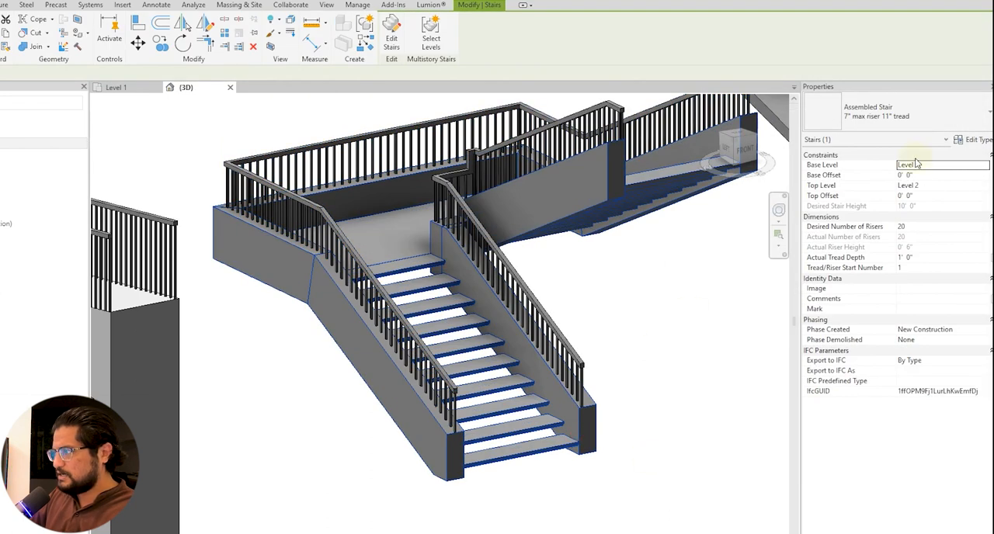
pyautogui.click(975, 140)
pyautogui.doubleClick(940, 330)
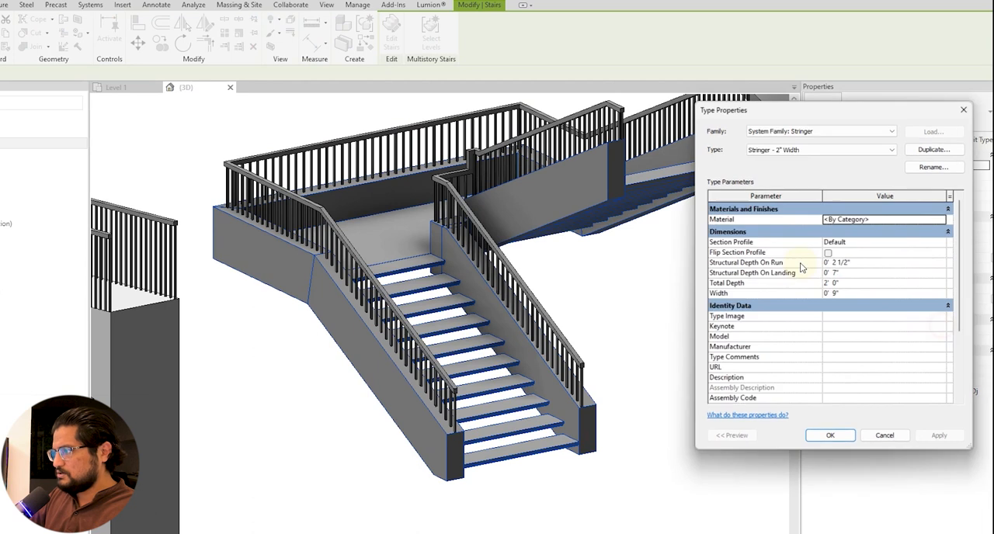
pyautogui.click(858, 284)
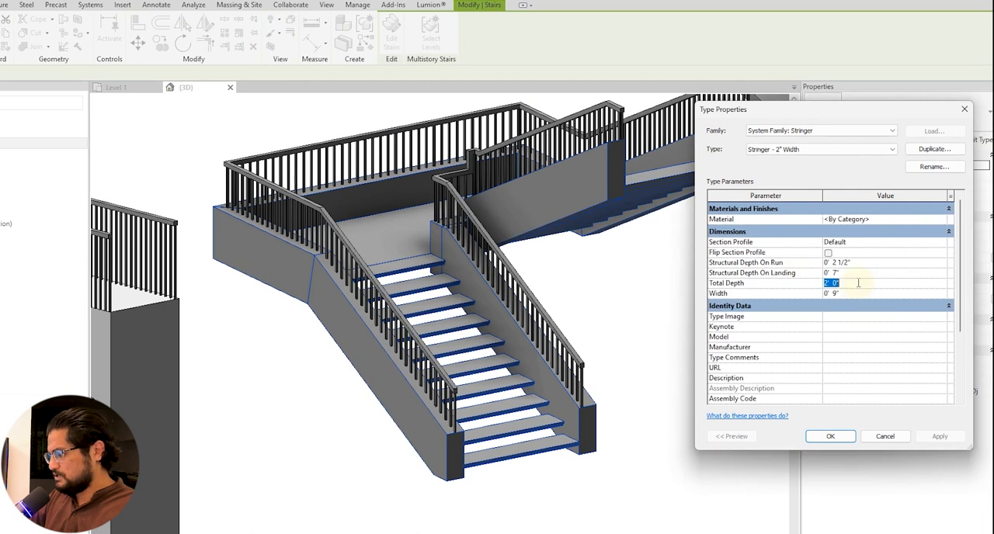
pyautogui.write('30')
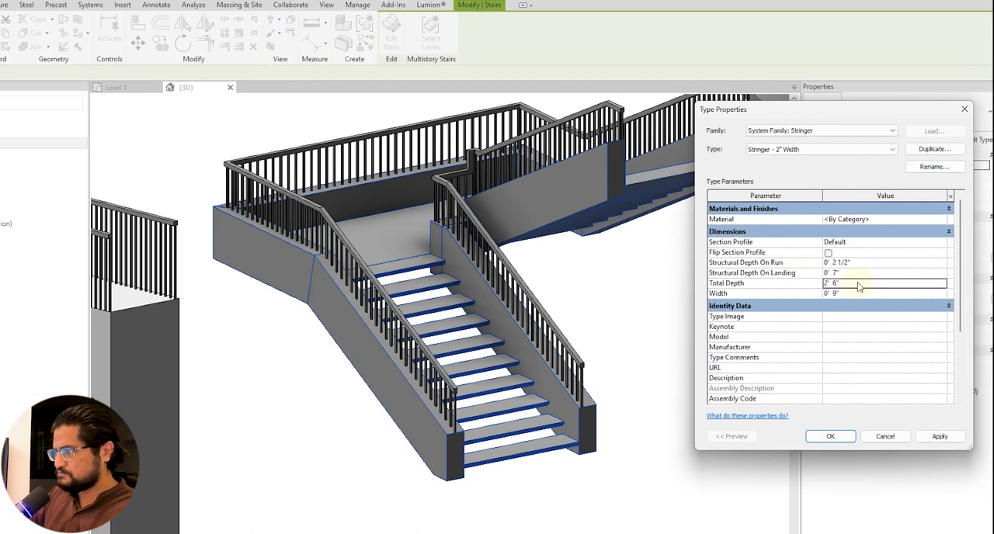
pyautogui.press('Return')
pyautogui.click(830, 436)
pyautogui.click(688, 433)
# Examine from several sides how the lowered railings sit on the staircase's deep stringers.
pyautogui.keyDown('shift'); pyautogui.moveTo(688, 432); pyautogui.dragTo(659, 415, button='middle'); pyautogui.keyUp('shift')
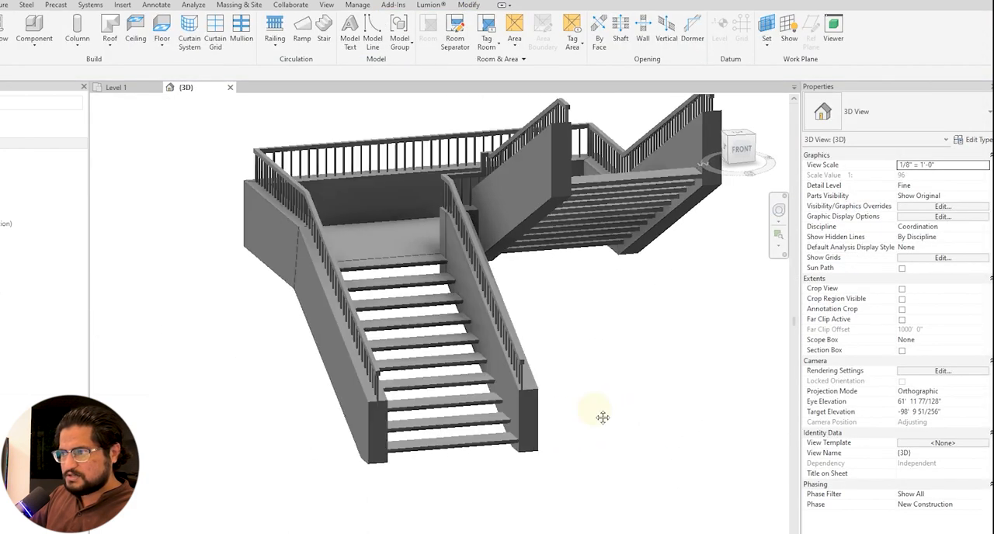
pyautogui.scroll(3, 543, 432)
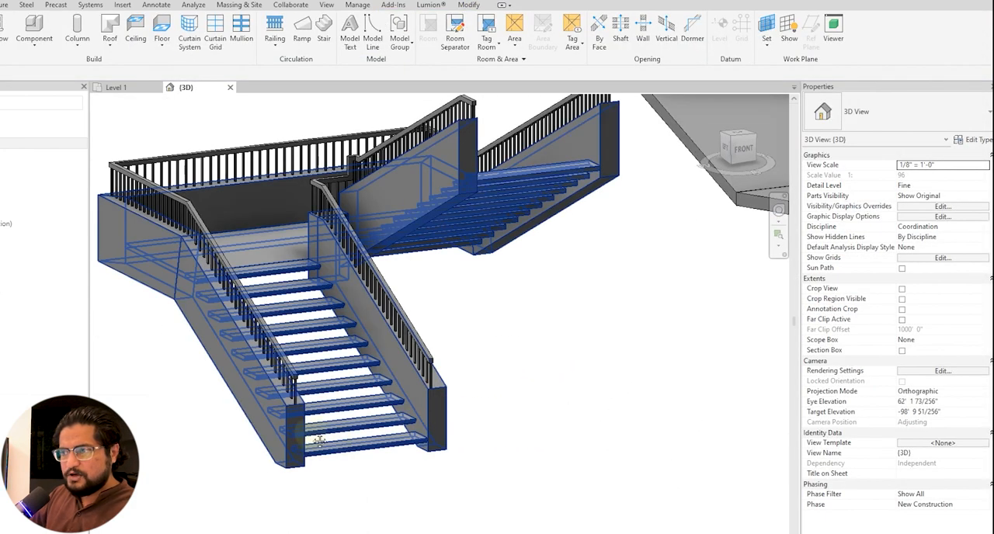
pyautogui.moveTo(218, 271); pyautogui.dragTo(313, 281, button='middle')
pyautogui.scroll(1, 313, 280)
pyautogui.keyDown('shift'); pyautogui.moveTo(674, 415); pyautogui.dragTo(682, 426, button='middle'); pyautogui.keyUp('shift')
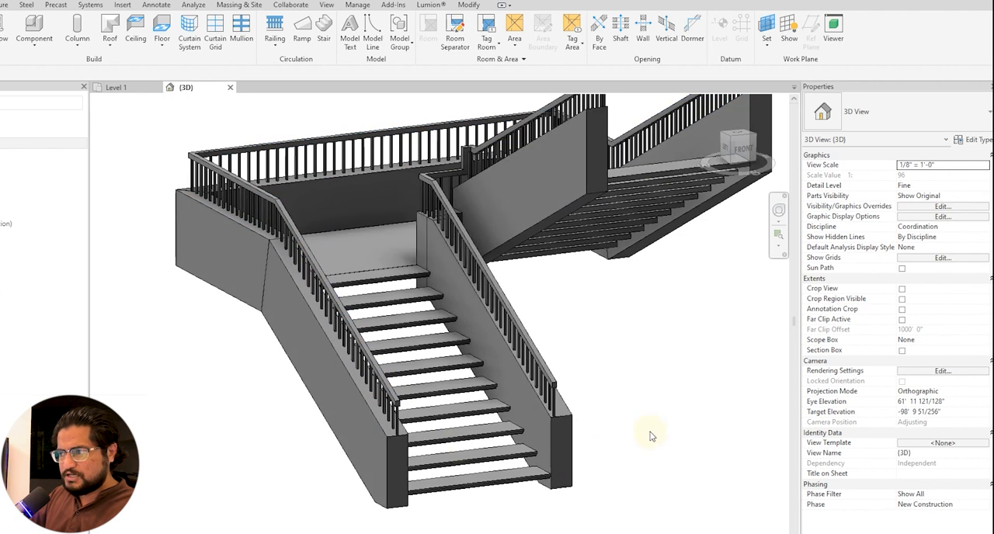
pyautogui.click(386, 457)
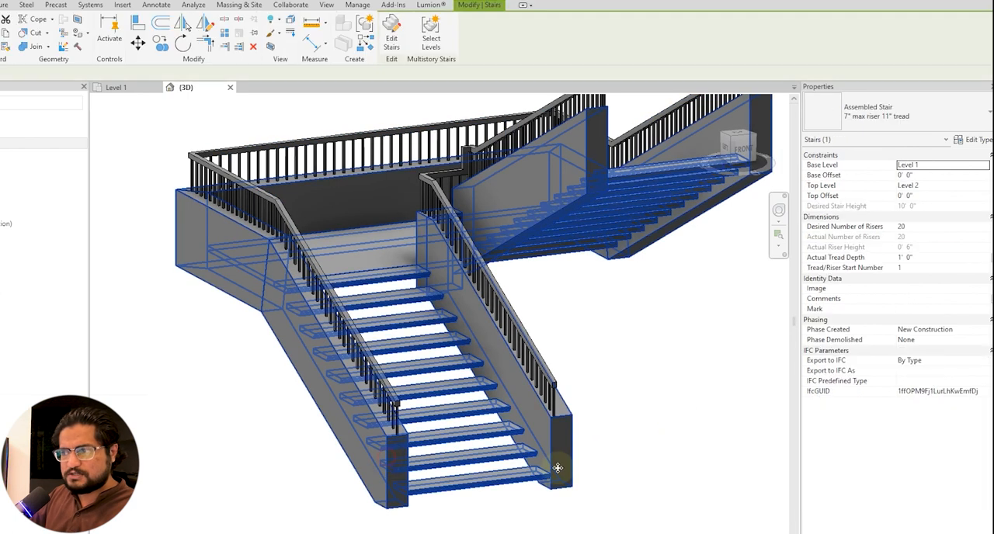
pyautogui.keyDown('shift'); pyautogui.moveTo(640, 461); pyautogui.dragTo(545, 447, button='middle'); pyautogui.keyUp('shift')
pyautogui.keyDown('shift'); pyautogui.moveTo(480, 449); pyautogui.dragTo(528, 508, button='middle'); pyautogui.keyUp('shift')
pyautogui.scroll(-3, 391, 292)
pyautogui.keyDown('shift'); pyautogui.moveTo(415, 405); pyautogui.dragTo(489, 414, button='middle'); pyautogui.keyUp('shift')
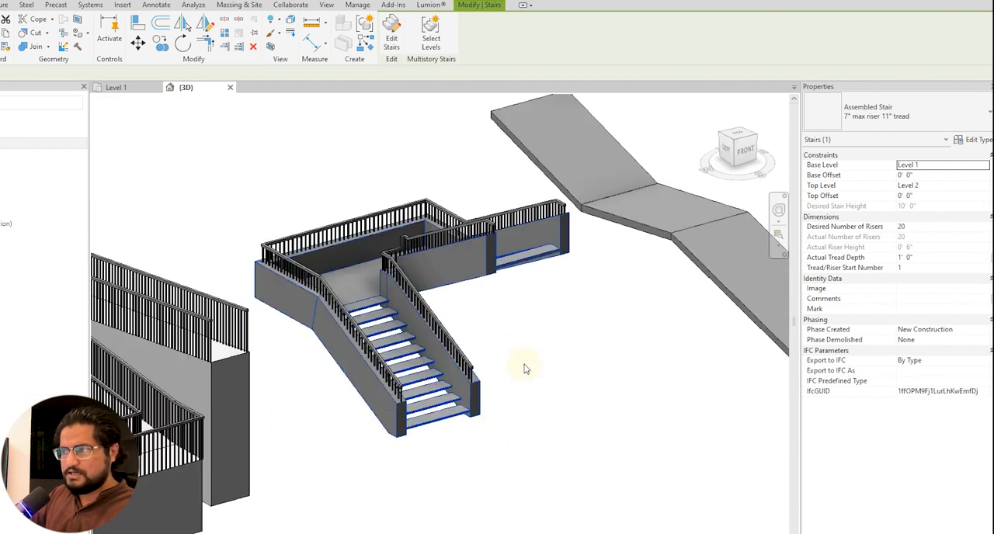
pyautogui.click(525, 369)
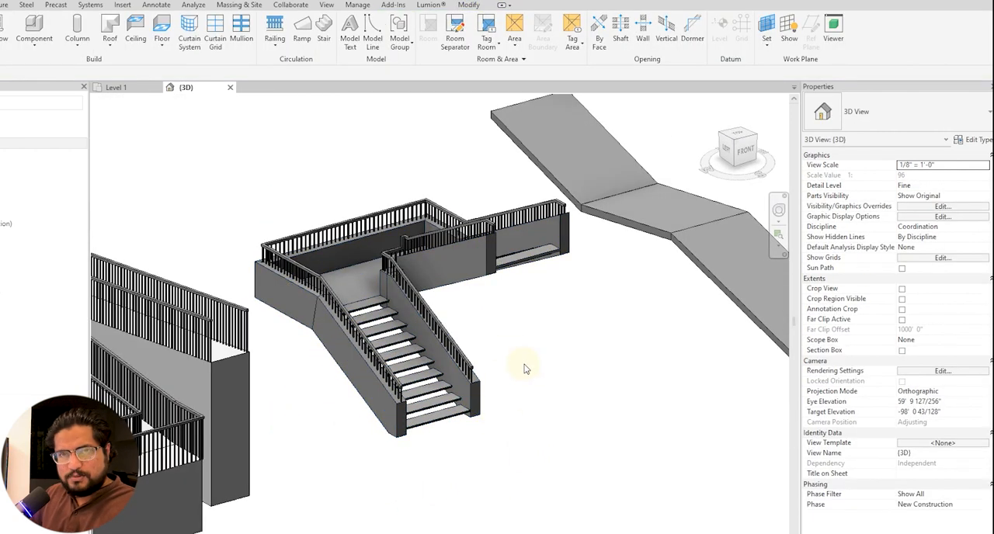
# Inspect the three connected floor slabs beside the staircase, including the sloped middle one.
pyautogui.keyDown('shift'); pyautogui.moveTo(483, 372); pyautogui.dragTo(464, 254, button='middle'); pyautogui.keyUp('shift')
pyautogui.click(464, 253)
pyautogui.keyDown('shift'); pyautogui.moveTo(582, 365); pyautogui.dragTo(553, 376, button='middle'); pyautogui.keyUp('shift')
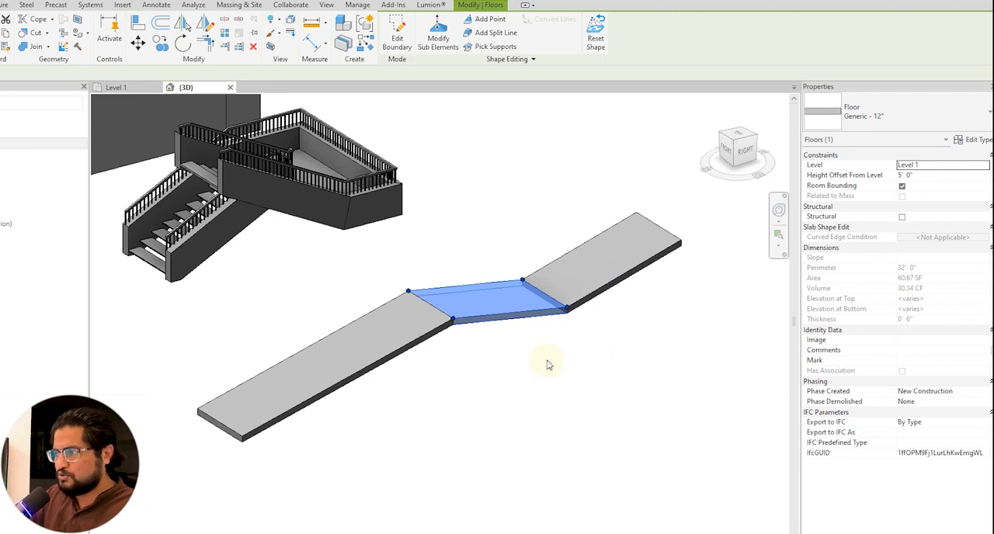
pyautogui.press('Escape')
pyautogui.click(460, 323)
pyautogui.press('Escape')
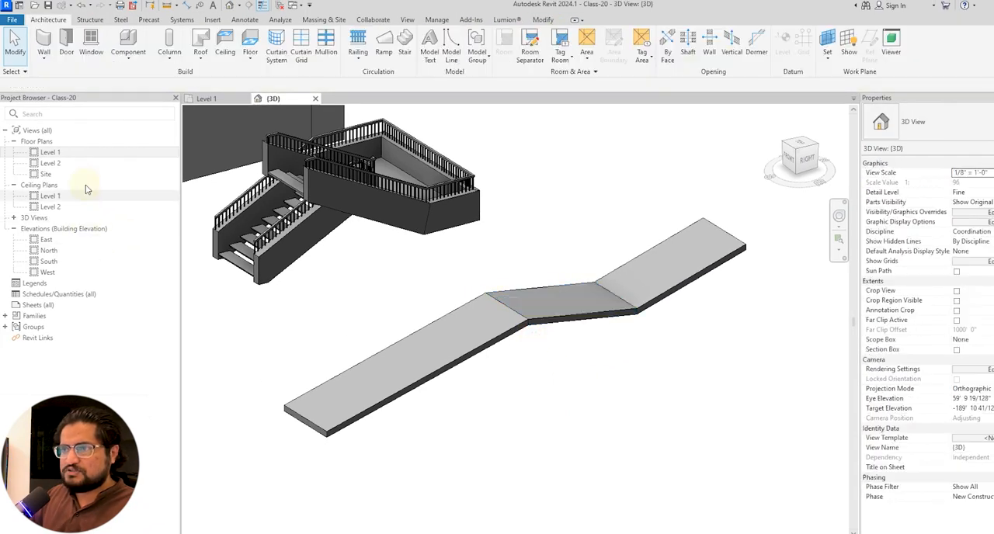
# In the Level 1 plan, sketch a Handrail - Rectangular railing path about 38' 6" long along the left edge of the three floor slabs.
pyautogui.doubleClick(53, 152)
pyautogui.scroll(-5, 389, 276)
pyautogui.scroll(4, 680, 334)
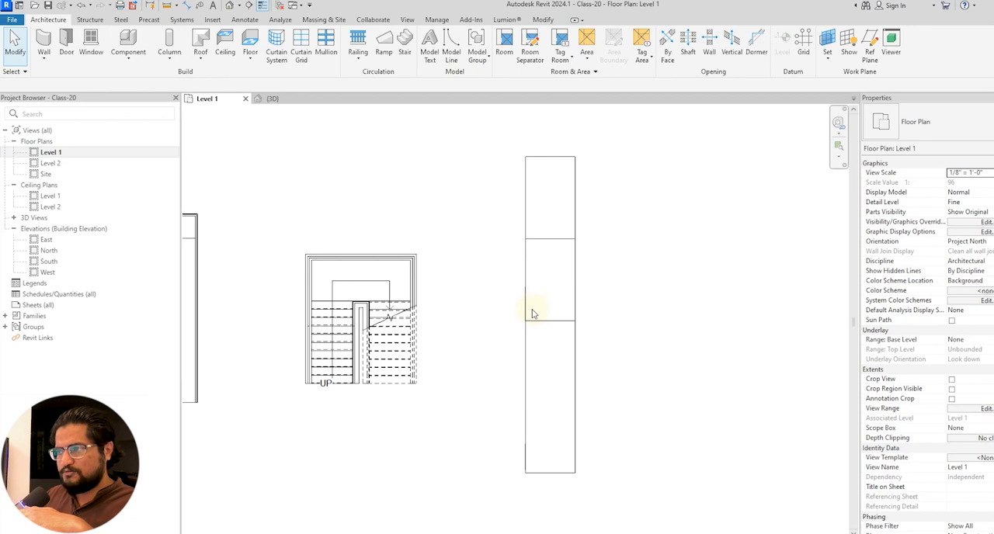
pyautogui.click(358, 59)
pyautogui.click(375, 77)
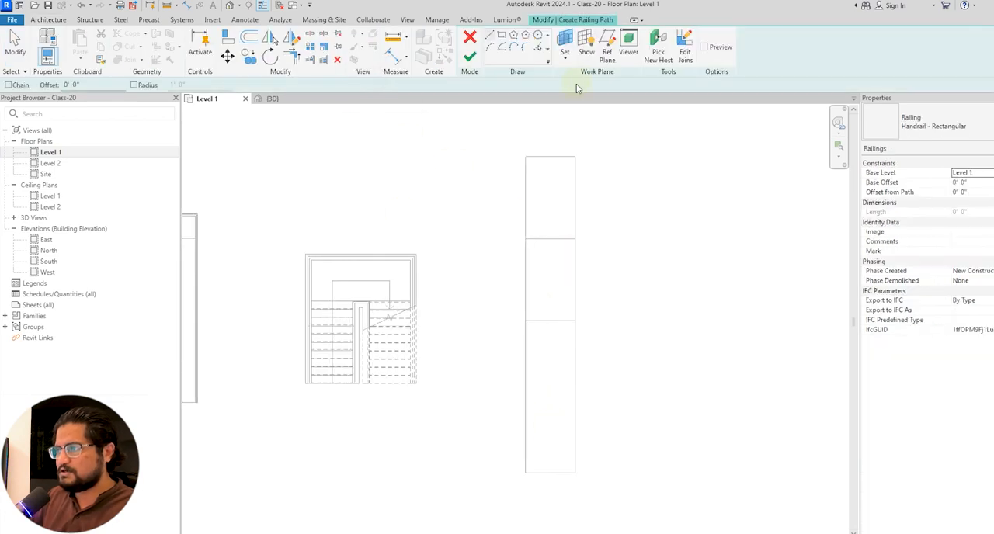
pyautogui.click(525, 472)
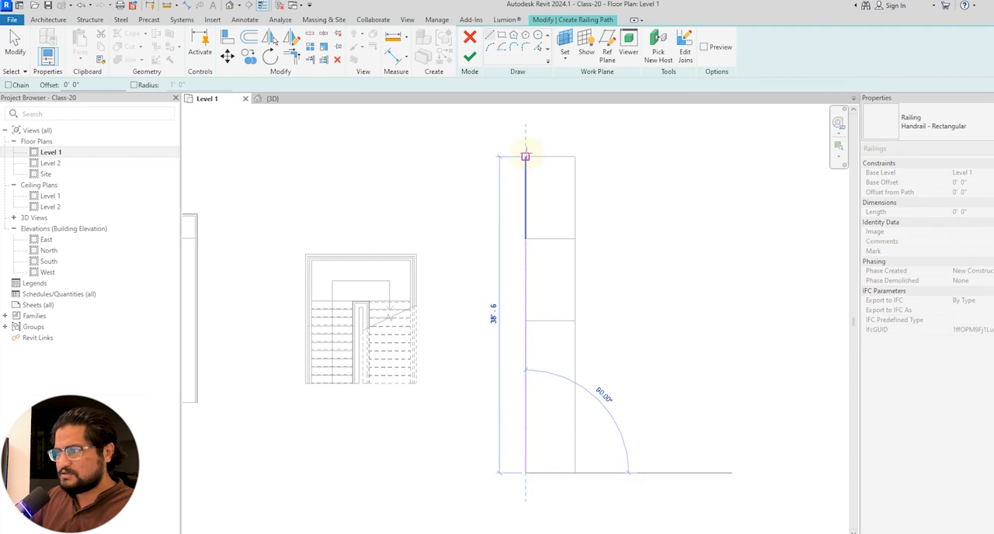
pyautogui.click(525, 157)
pyautogui.press('Escape')
pyautogui.press('Escape')
pyautogui.click(469, 56)
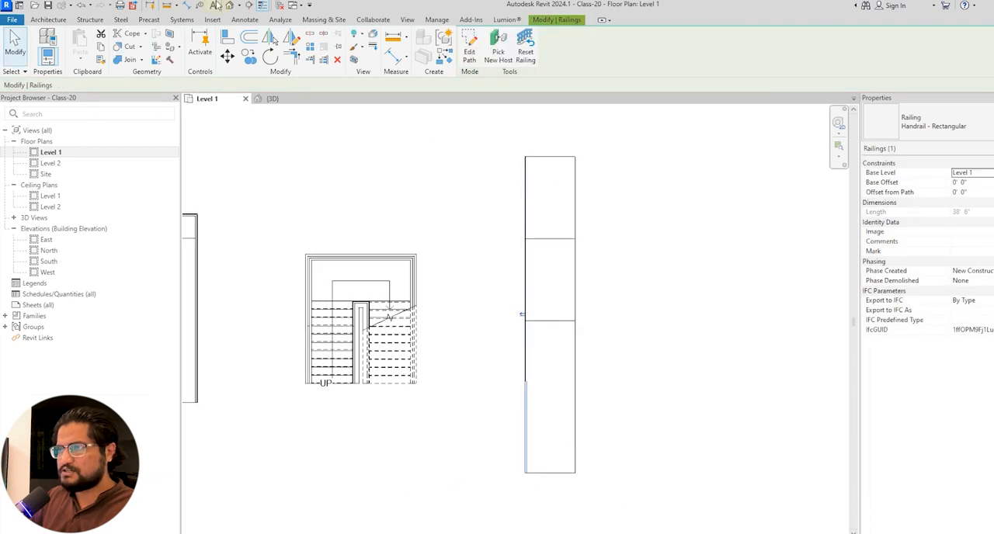
# Return to the 3D view and compare the new railing's position with the sloped and flat floor slabs.
pyautogui.click(229, 7)
pyautogui.keyDown('shift'); pyautogui.moveTo(603, 373); pyautogui.dragTo(539, 344, button='middle'); pyautogui.keyUp('shift')
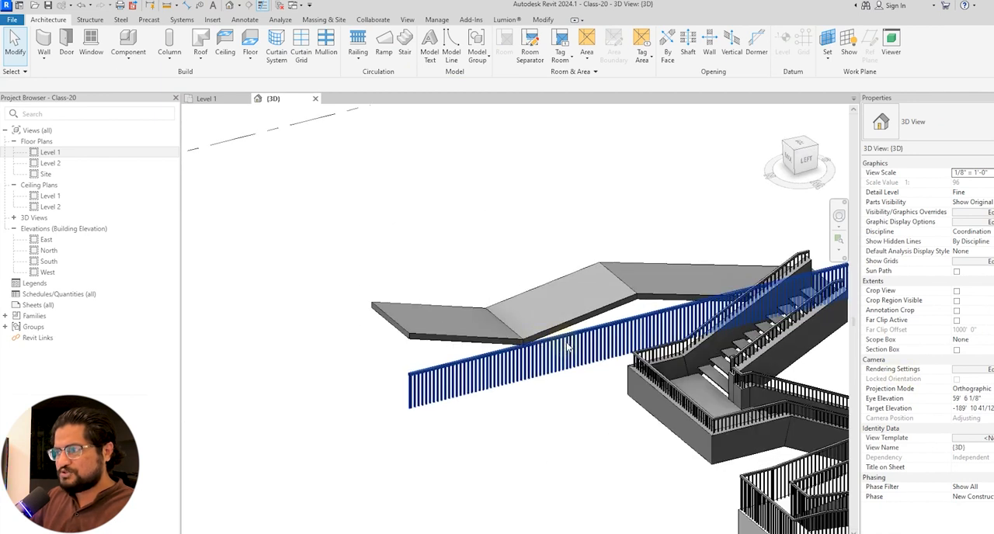
pyautogui.click(526, 309)
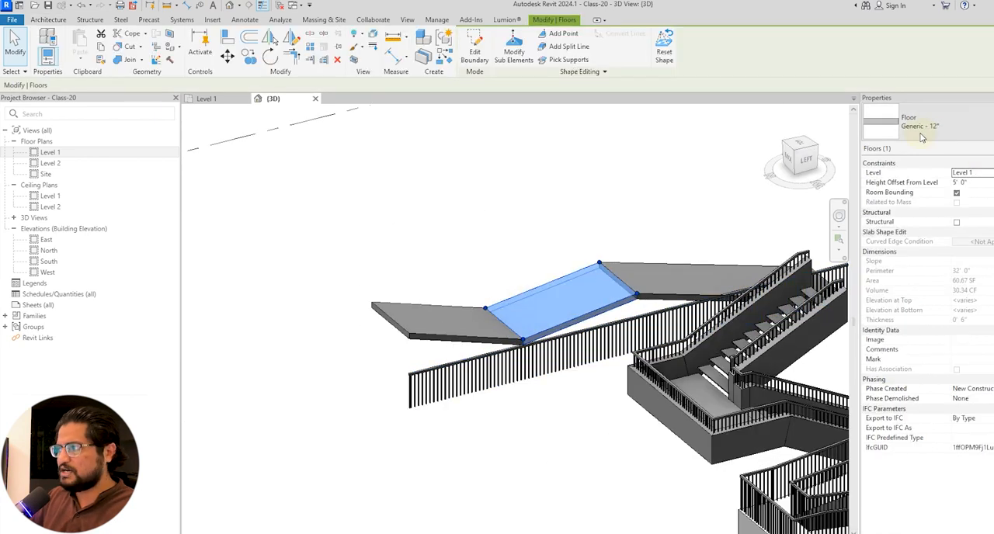
pyautogui.press('Escape')
pyautogui.keyDown('shift'); pyautogui.moveTo(576, 289); pyautogui.dragTo(601, 315, button='middle'); pyautogui.keyUp('shift')
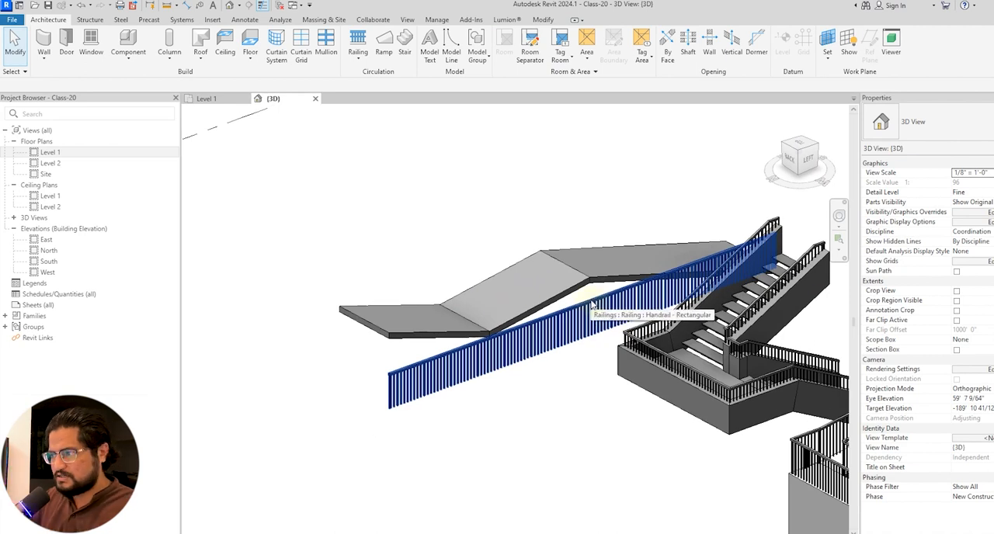
pyautogui.click(581, 292)
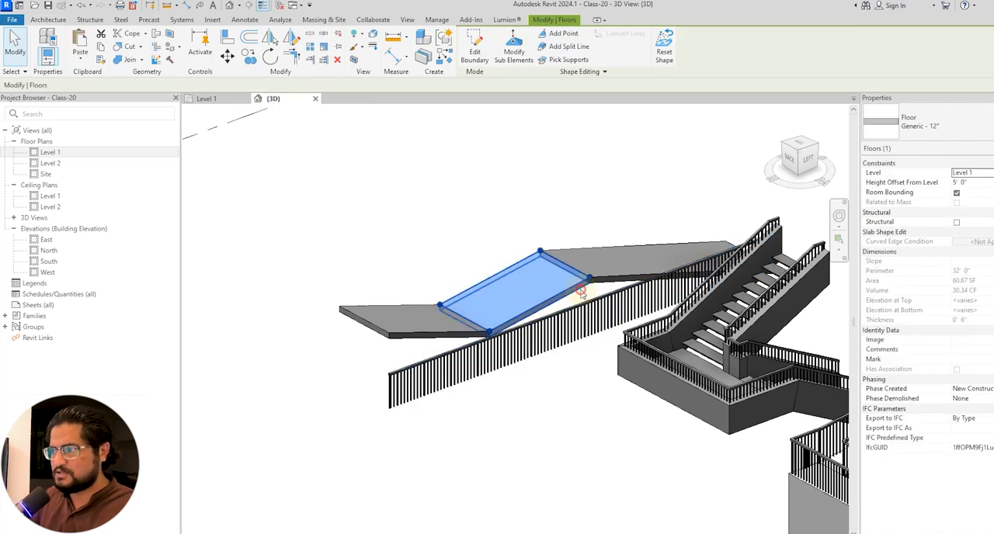
pyautogui.moveTo(580, 317)
pyautogui.keyDown('shift'); pyautogui.mouseDown(button='middle')
pyautogui.moveTo(592, 328)
pyautogui.moveTo(583, 318)
pyautogui.mouseUp(button='middle'); pyautogui.keyUp('shift')
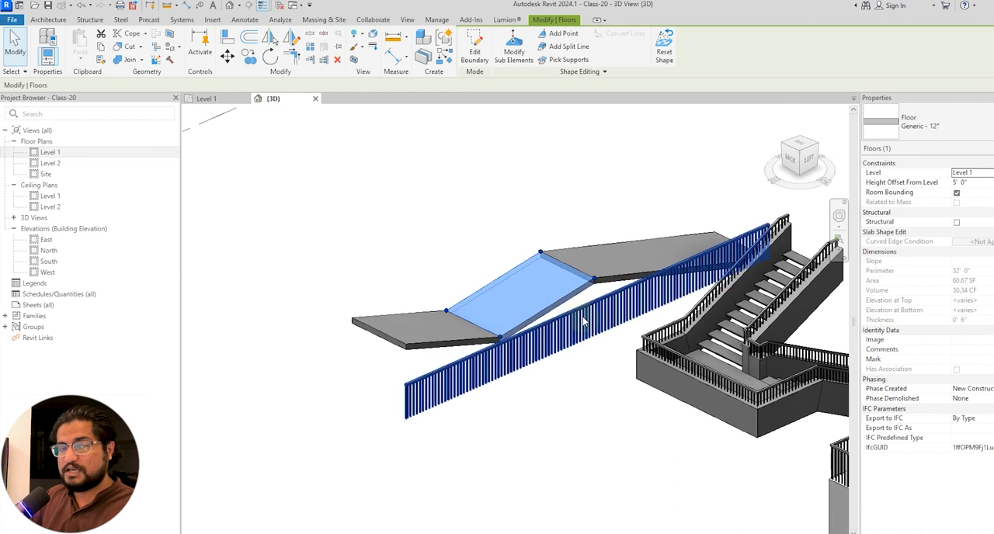
# Assign the long floor slab as the new host of the railing running beside the three slabs.
pyautogui.keyDown('shift'); pyautogui.moveTo(598, 363); pyautogui.dragTo(613, 329, button='middle'); pyautogui.keyUp('shift')
pyautogui.click(592, 359)
pyautogui.click(581, 334)
pyautogui.scroll(2, 616, 339)
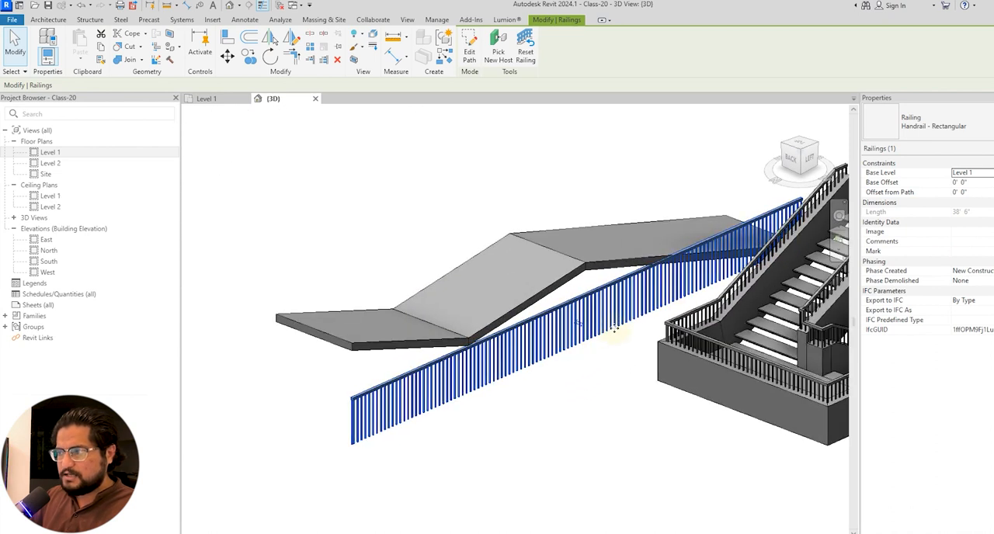
pyautogui.click(500, 64)
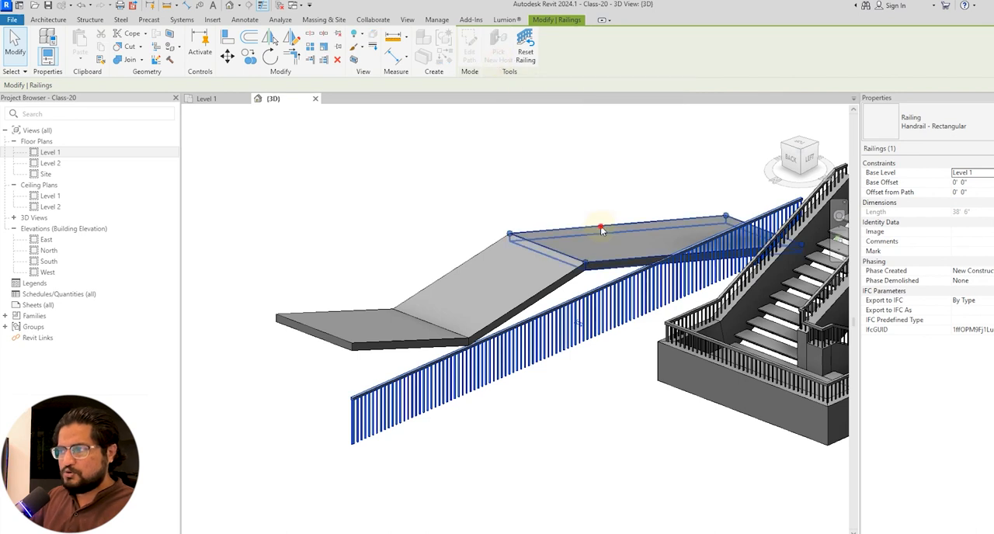
pyautogui.click(601, 226)
pyautogui.keyDown('shift'); pyautogui.moveTo(601, 227); pyautogui.dragTo(543, 374, button='middle'); pyautogui.keyUp('shift')
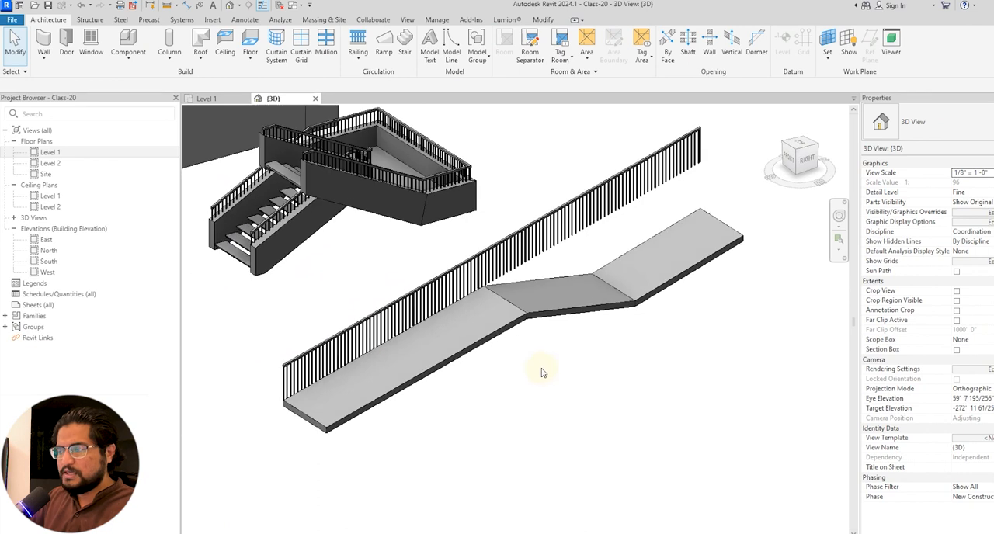
# Try to rehost the full-length railing onto the middle floor slab.
pyautogui.click(558, 264)
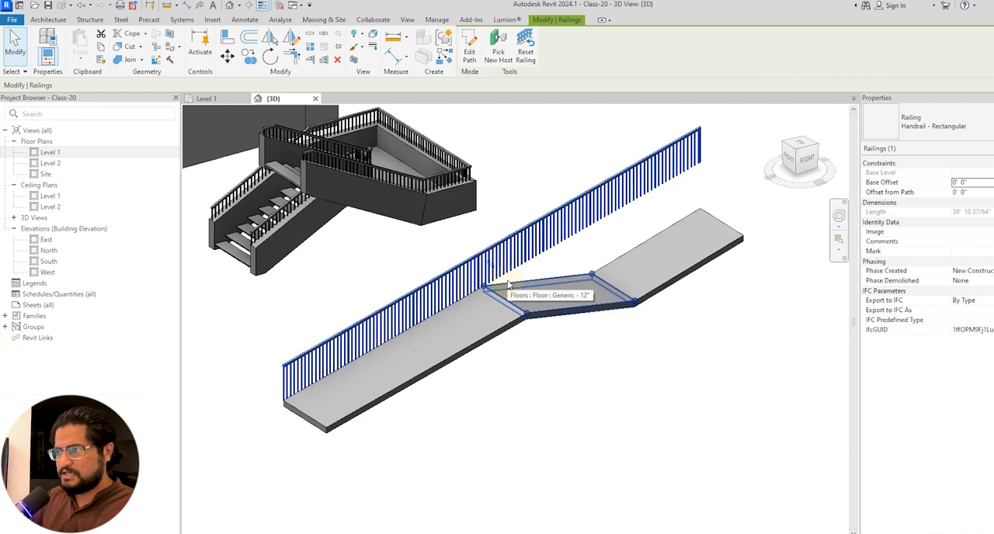
pyautogui.click(498, 52)
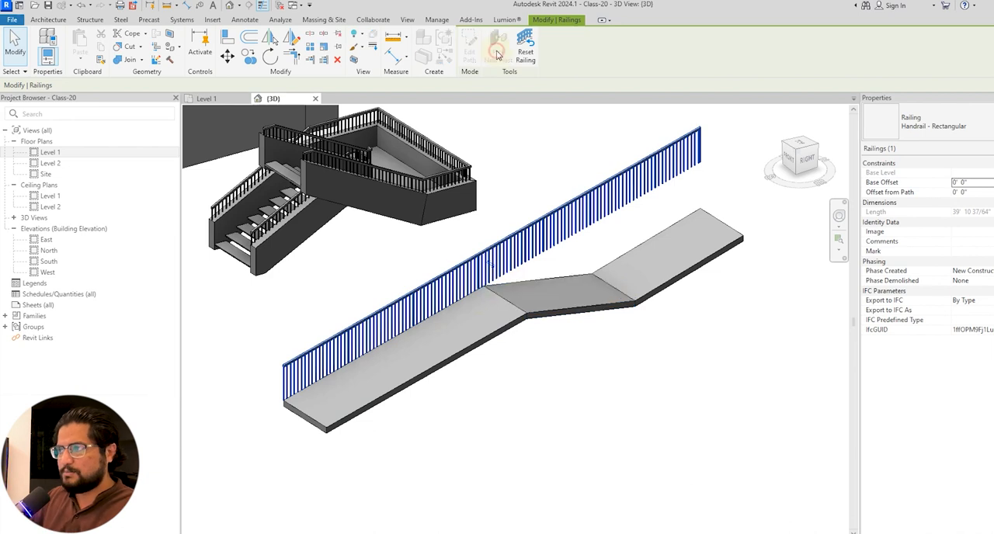
pyautogui.click(544, 282)
pyautogui.keyDown('shift'); pyautogui.moveTo(591, 366); pyautogui.dragTo(560, 333, button='middle'); pyautogui.keyUp('shift')
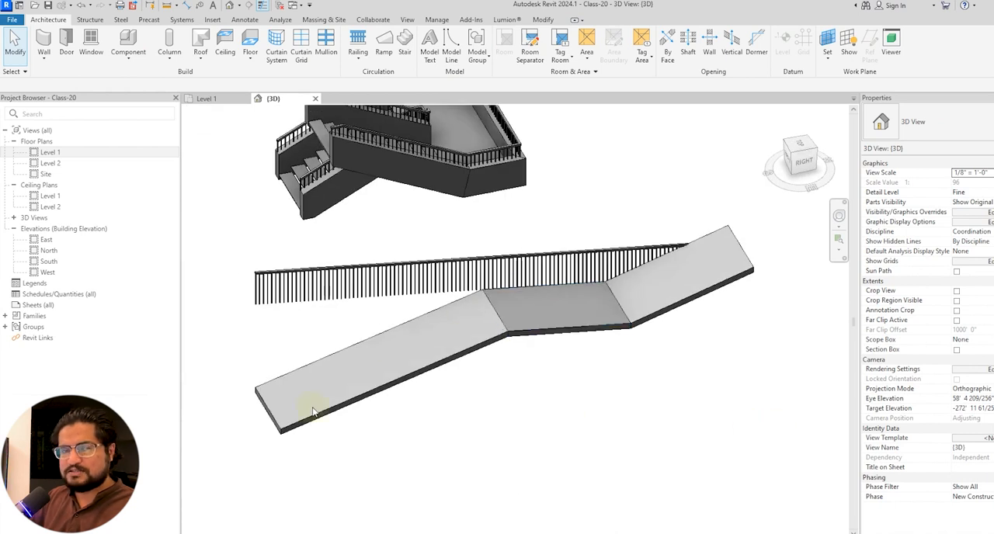
# Edit the hosted railing's path in the Level 1 plan, shortening it to run only along the long slab's left edge.
pyautogui.click(506, 286)
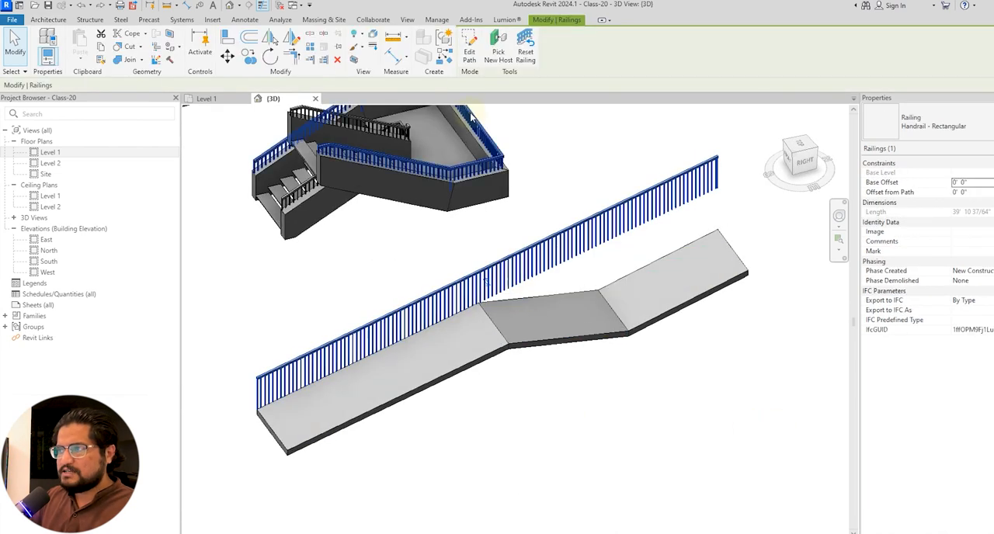
pyautogui.click(470, 54)
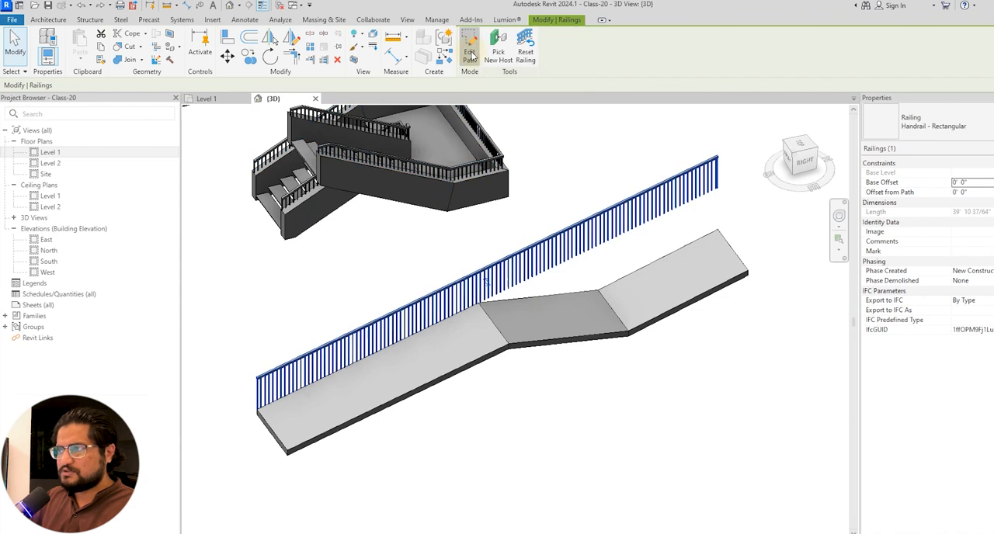
pyautogui.doubleClick(77, 153)
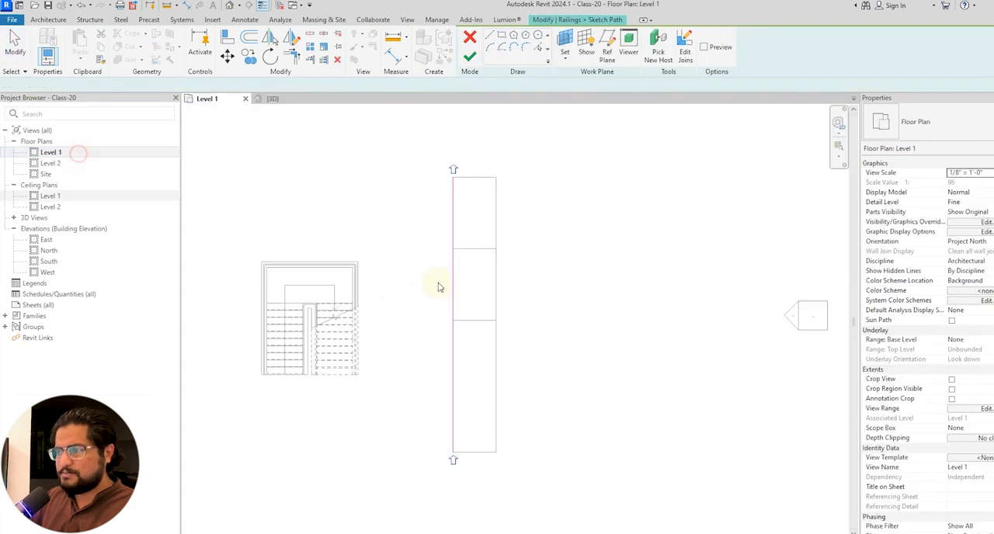
pyautogui.click(450, 280)
pyautogui.moveTo(453, 179); pyautogui.dragTo(453, 320)
pyautogui.click(470, 56)
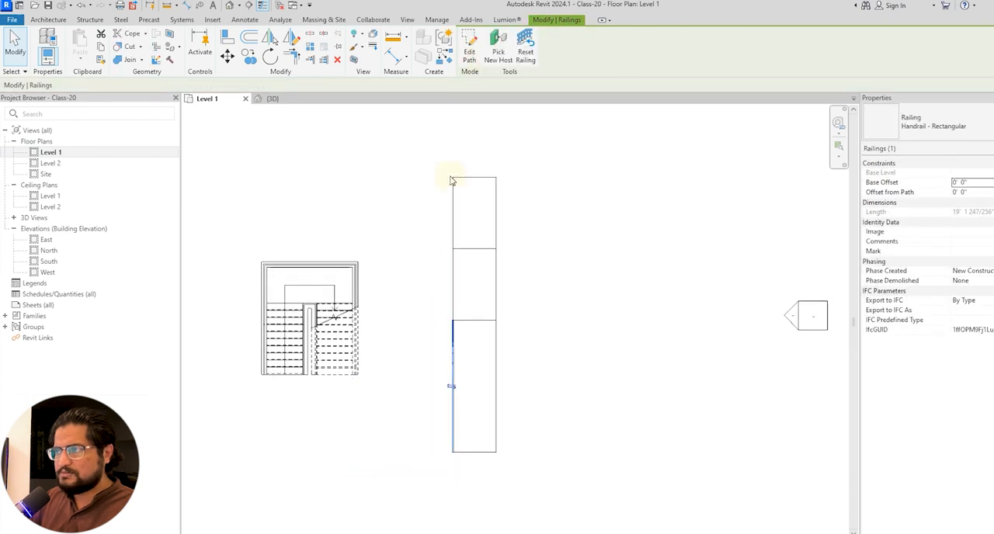
pyautogui.press('Escape')
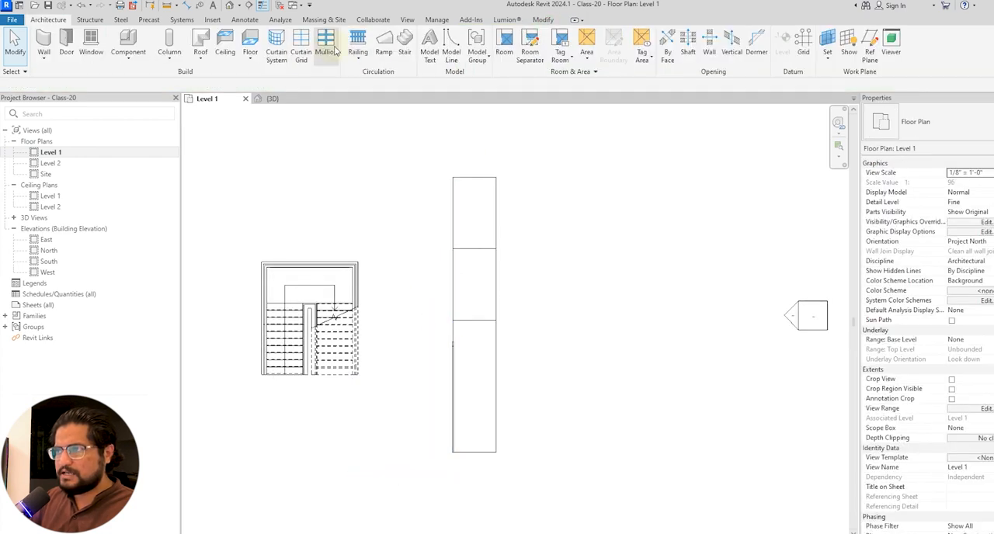
# Sketch a separate 10' Handrail - Rectangular railing along the left edge of the middle floor slab.
pyautogui.click(362, 40)
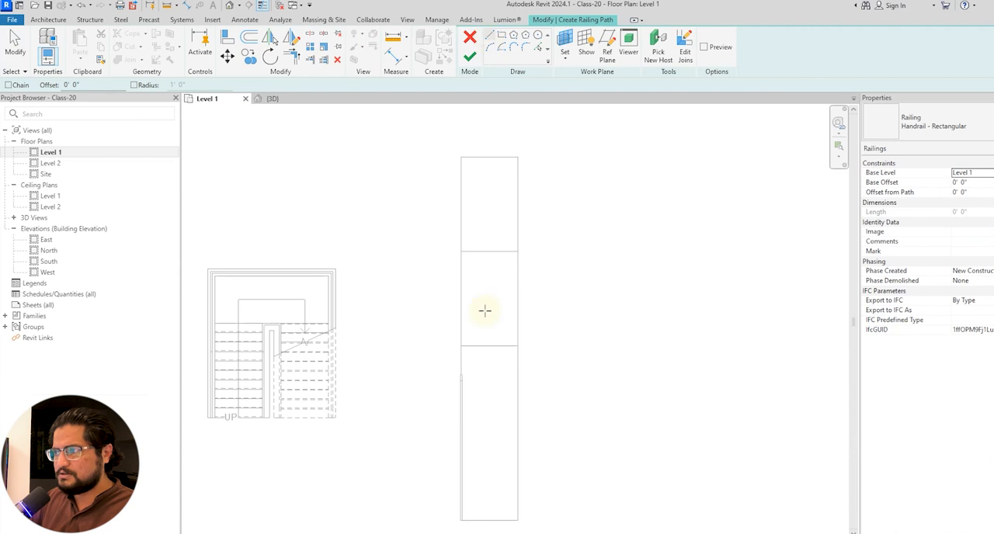
pyautogui.click(461, 345)
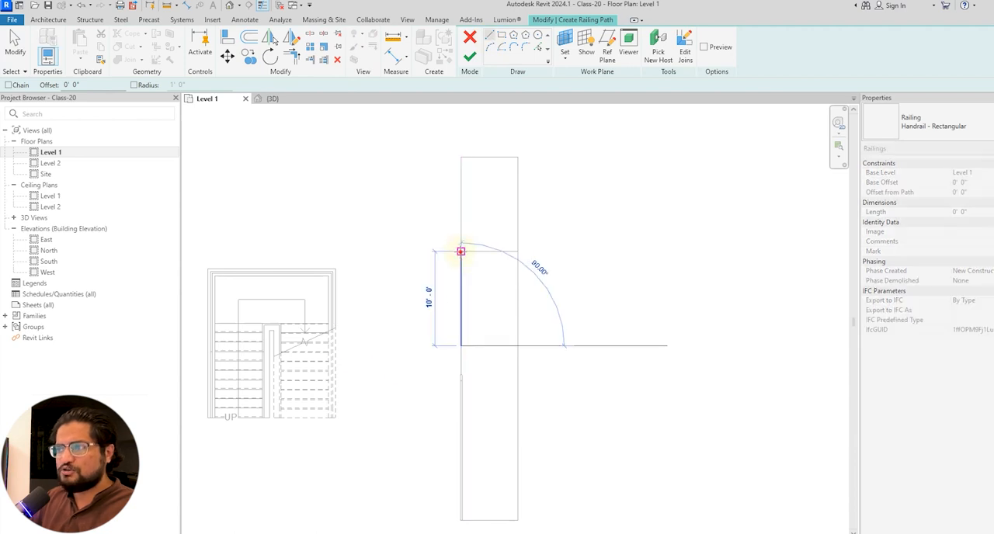
pyautogui.click(460, 251)
pyautogui.click(469, 56)
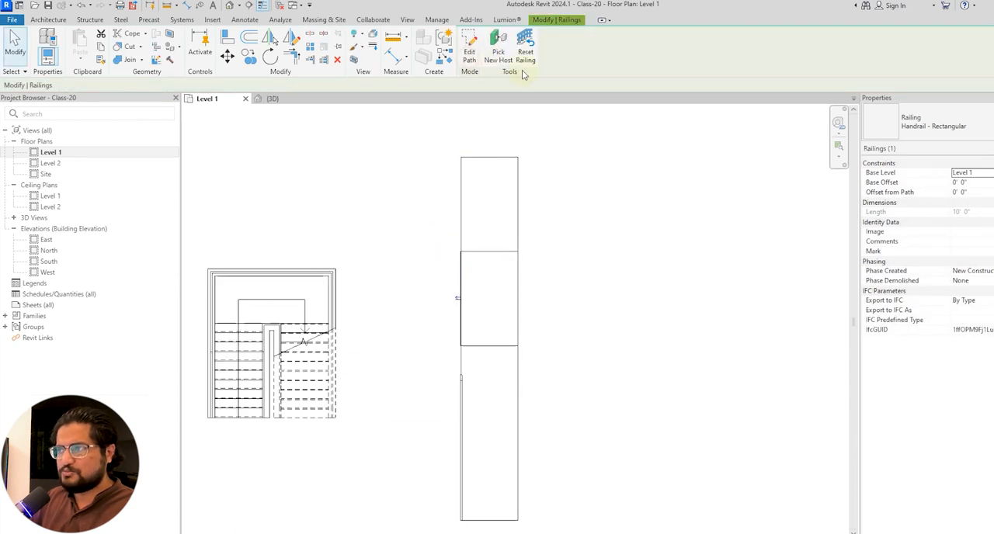
pyautogui.press('Escape')
# Sketch another 10' railing along the left edge of the uppermost slab in the Level 1 plan.
pyautogui.click(357, 56)
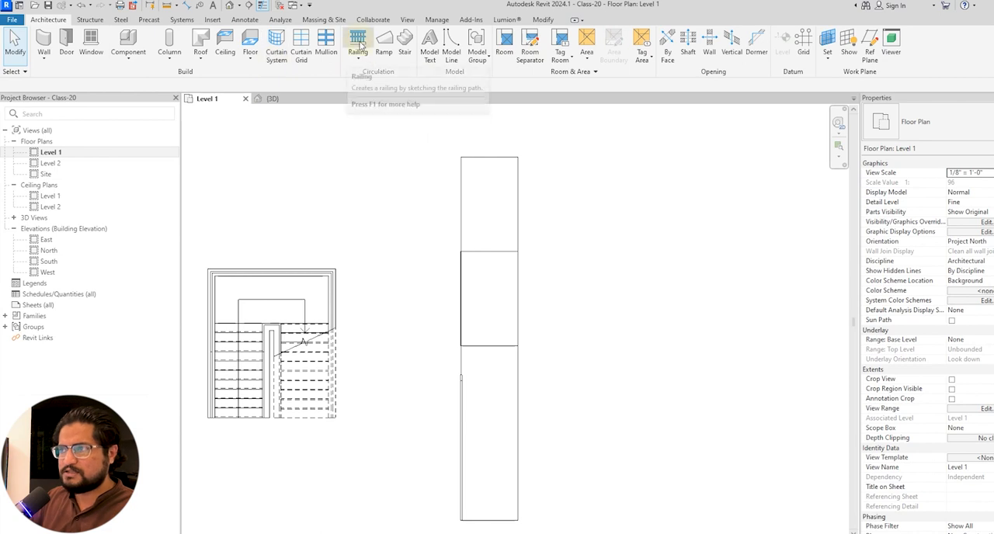
pyautogui.click(365, 99)
pyautogui.click(461, 250)
pyautogui.click(462, 155)
pyautogui.click(470, 57)
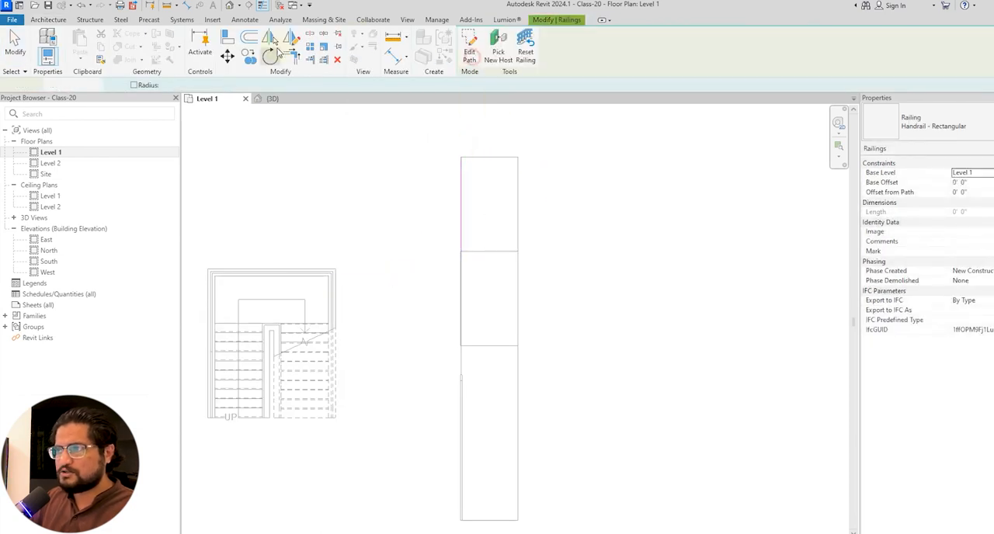
# In the 3D view, assign the middle floor slab as the host of the middle 10' railing.
pyautogui.click(273, 99)
pyautogui.click(383, 325)
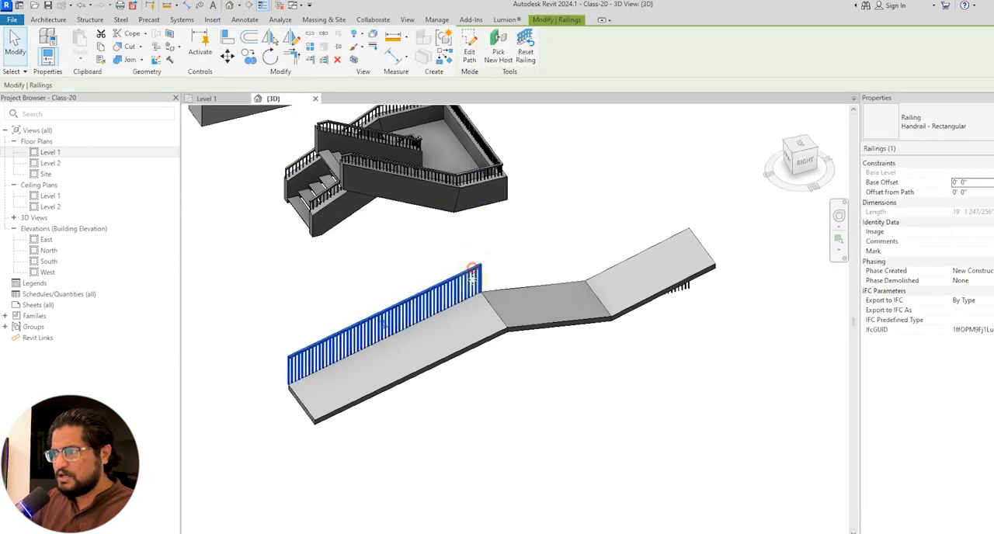
pyautogui.keyDown('shift'); pyautogui.moveTo(434, 362); pyautogui.dragTo(446, 290, button='middle'); pyautogui.keyUp('shift')
pyautogui.click(315, 271)
pyautogui.click(328, 221)
# Host the remaining 10' railing on the end slab above it.
pyautogui.click(300, 262)
pyautogui.click(492, 60)
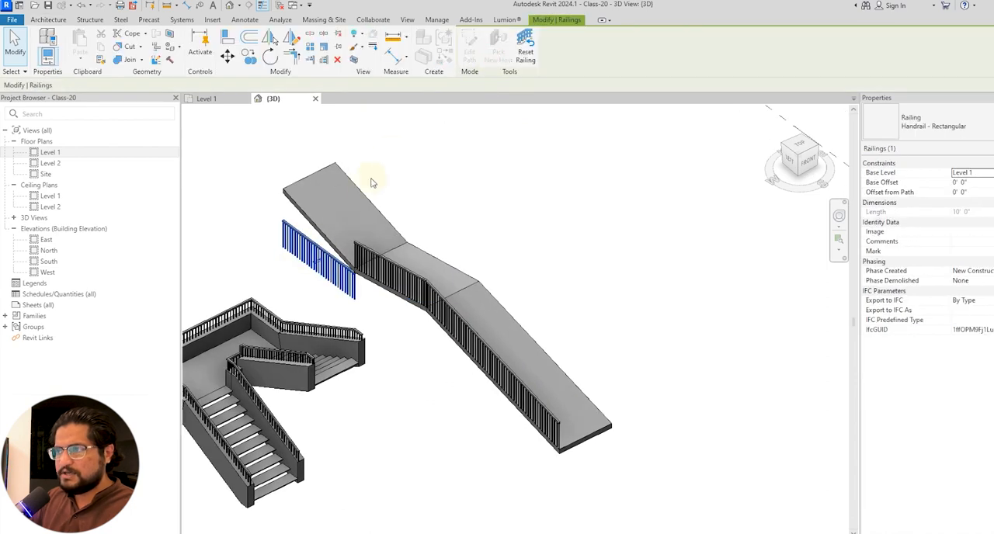
pyautogui.click(360, 189)
pyautogui.press('Escape')
# Examine from several angles how the three railings follow their slabs and meet at the joints.
pyautogui.keyDown('shift'); pyautogui.moveTo(652, 326); pyautogui.dragTo(618, 395, button='middle'); pyautogui.keyUp('shift')
pyautogui.click(643, 300)
pyautogui.keyDown('shift'); pyautogui.moveTo(661, 320); pyautogui.dragTo(749, 339, button='middle'); pyautogui.keyUp('shift')
pyautogui.scroll(1, 728, 314)
pyautogui.scroll(-2, 731, 315)
pyautogui.click(744, 337)
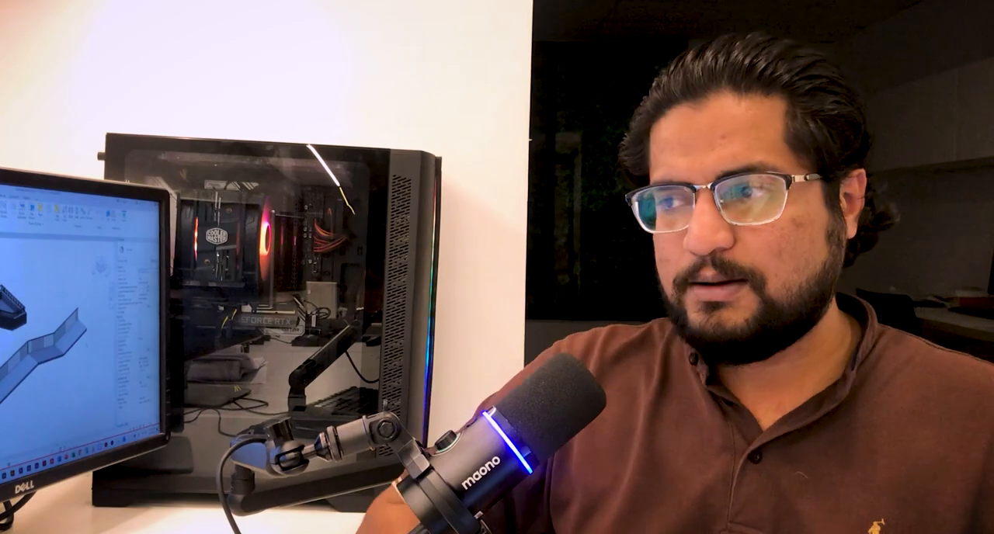